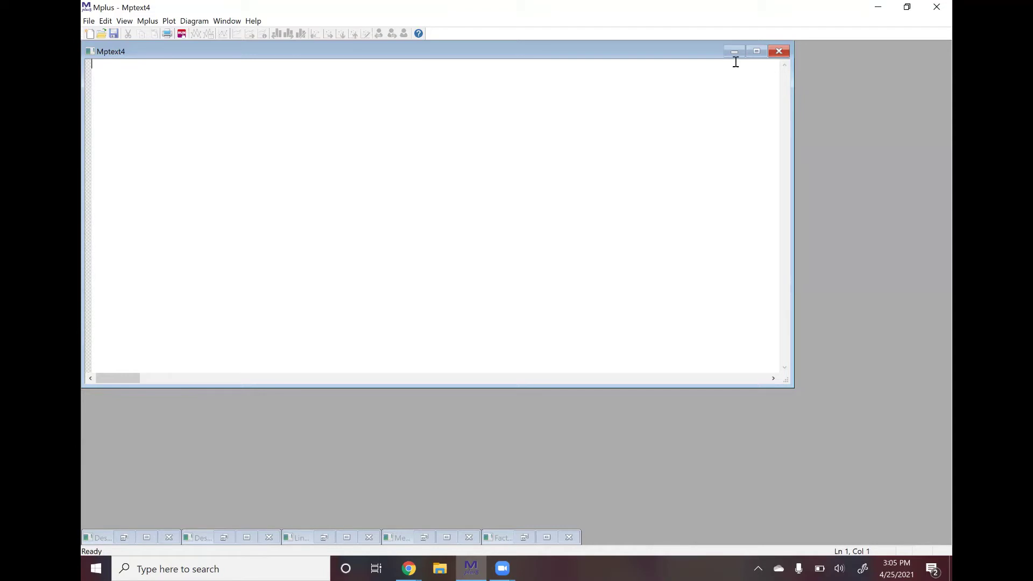
# Run the Descriptives_No_Missing input file and review its output from the analysis summary through the univariate statistics to the plot information.
pyautogui.click(734, 51)
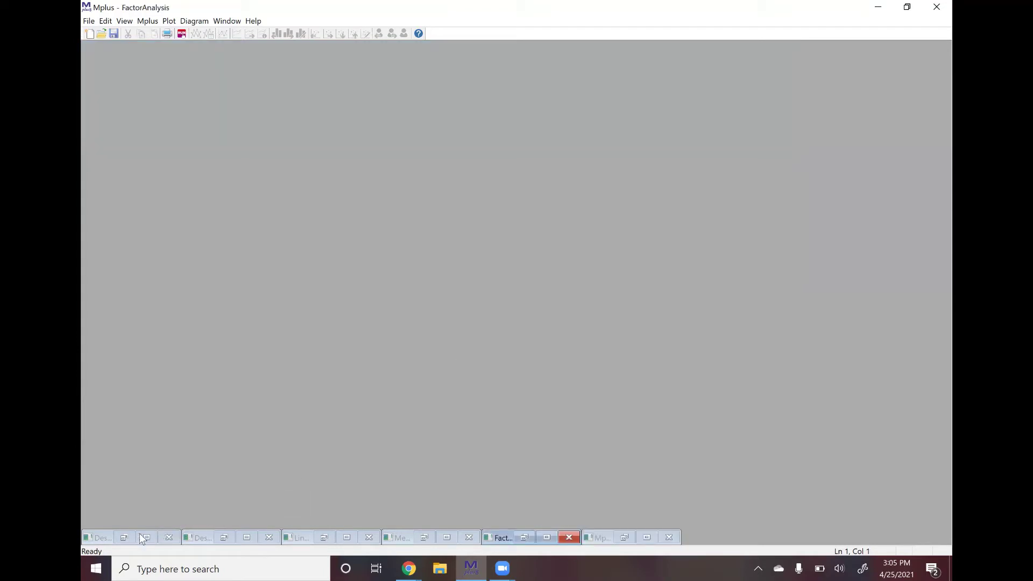
pyautogui.click(123, 538)
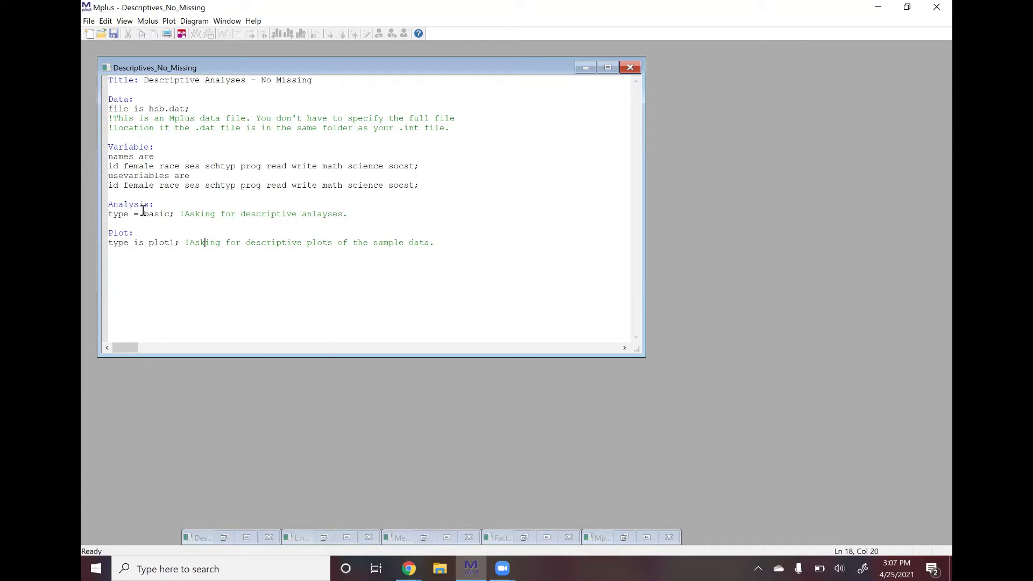
pyautogui.click(182, 36)
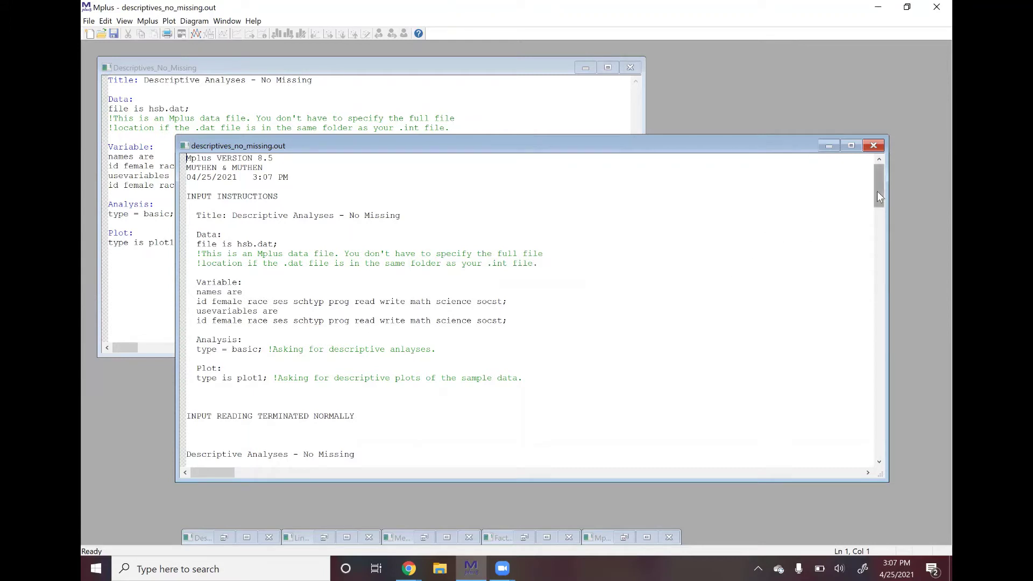
pyautogui.moveTo(877, 192); pyautogui.dragTo(877, 226)
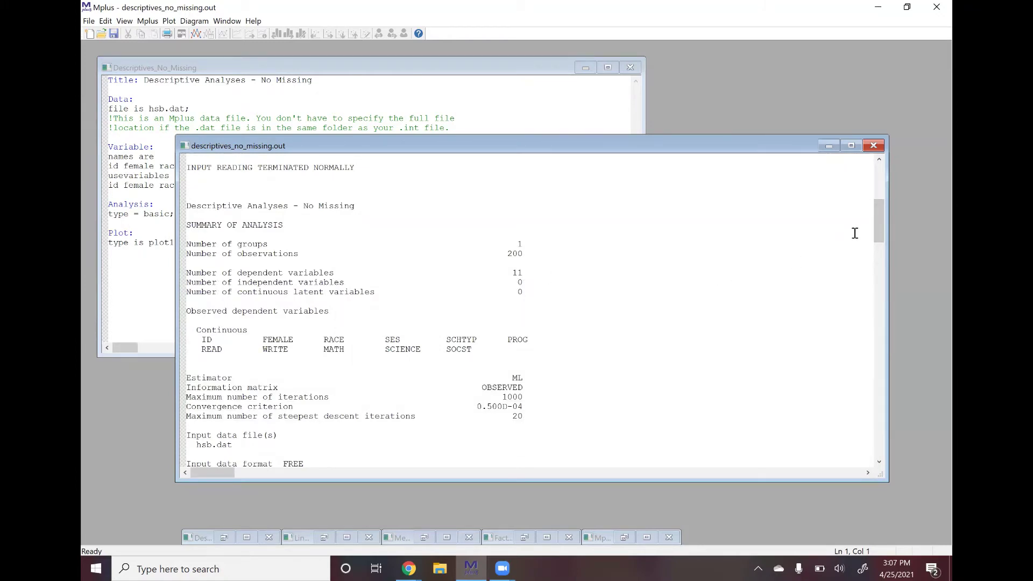
pyautogui.moveTo(877, 227); pyautogui.dragTo(880, 396)
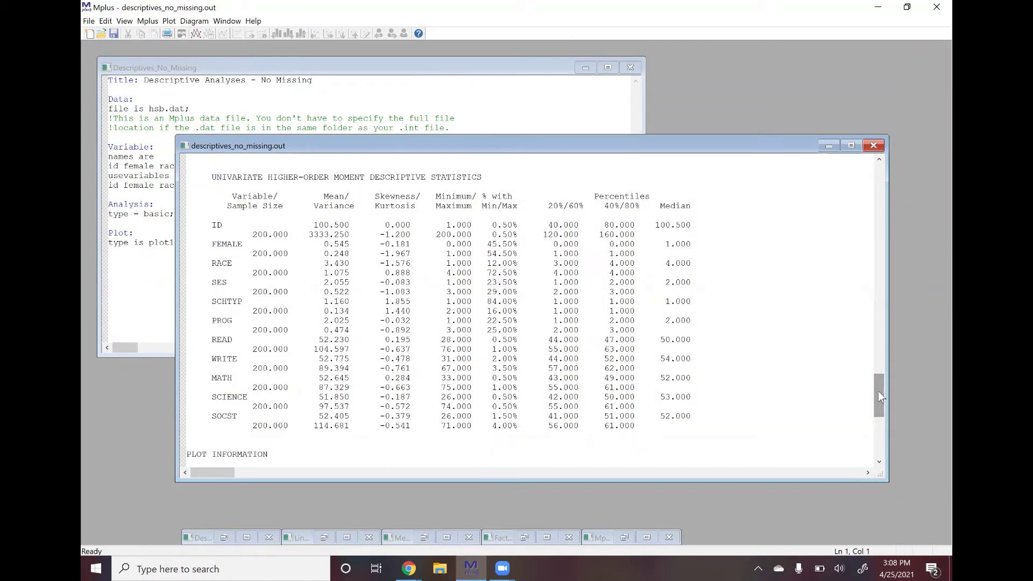
pyautogui.moveTo(878, 399); pyautogui.dragTo(878, 458)
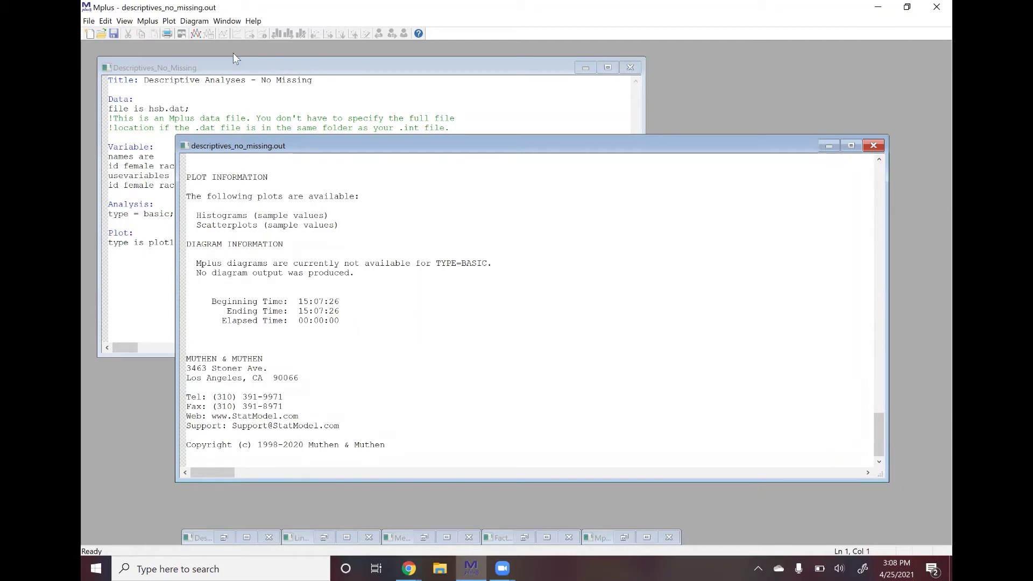
# Plot a histogram of the sample values for the READ variable, keeping the General group.
pyautogui.click(193, 39)
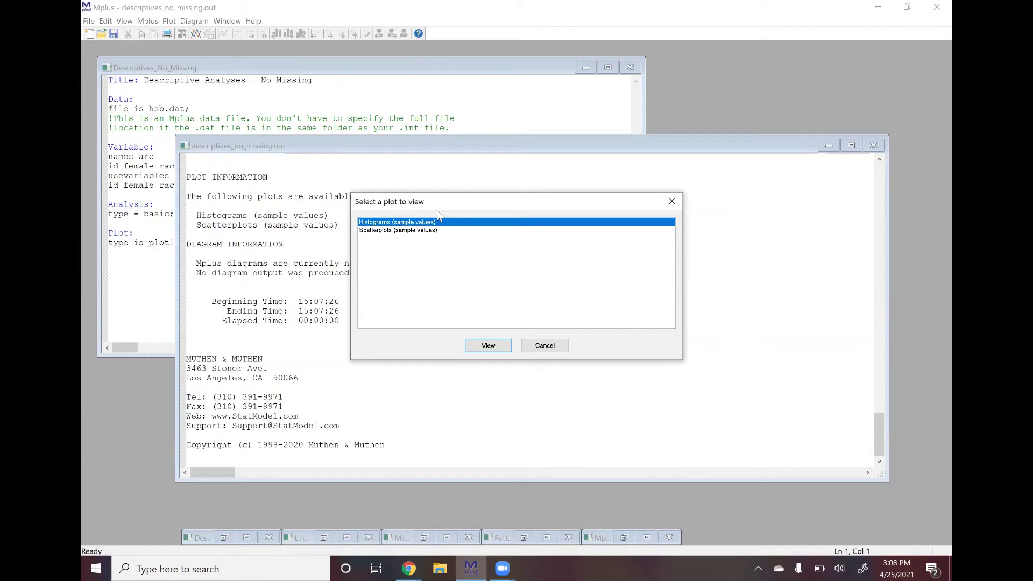
pyautogui.click(487, 347)
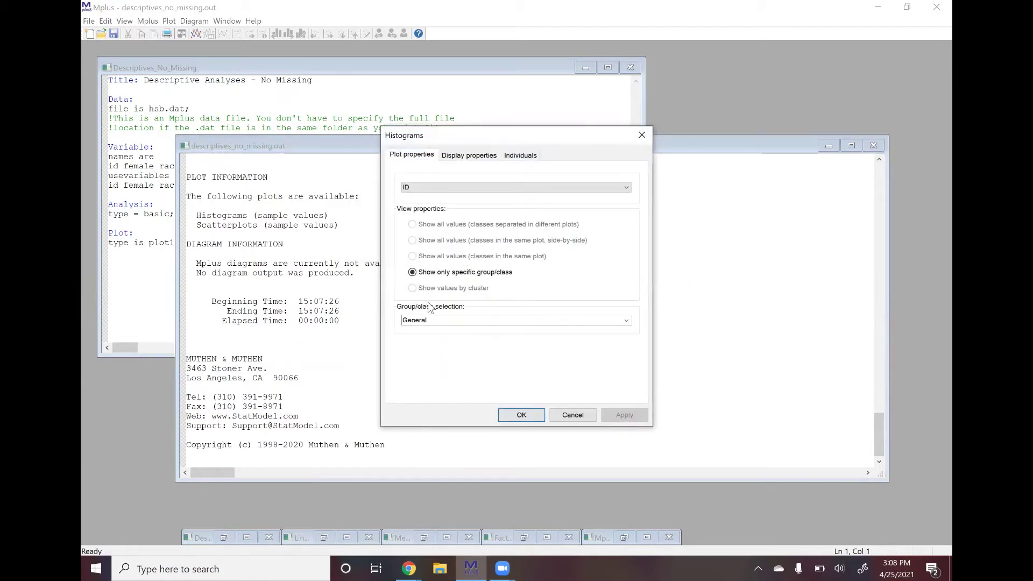
pyautogui.click(439, 194)
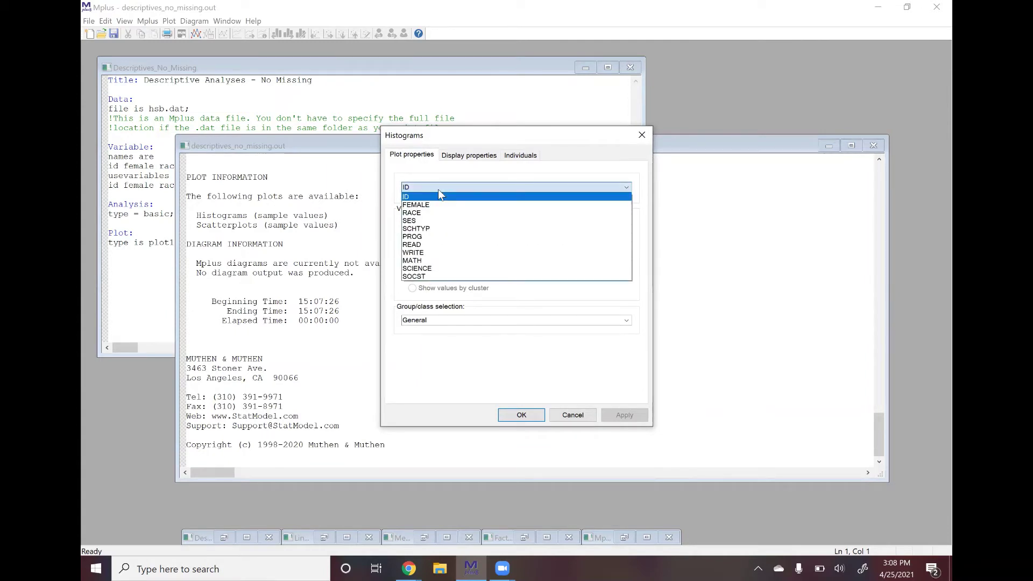
pyautogui.click(429, 245)
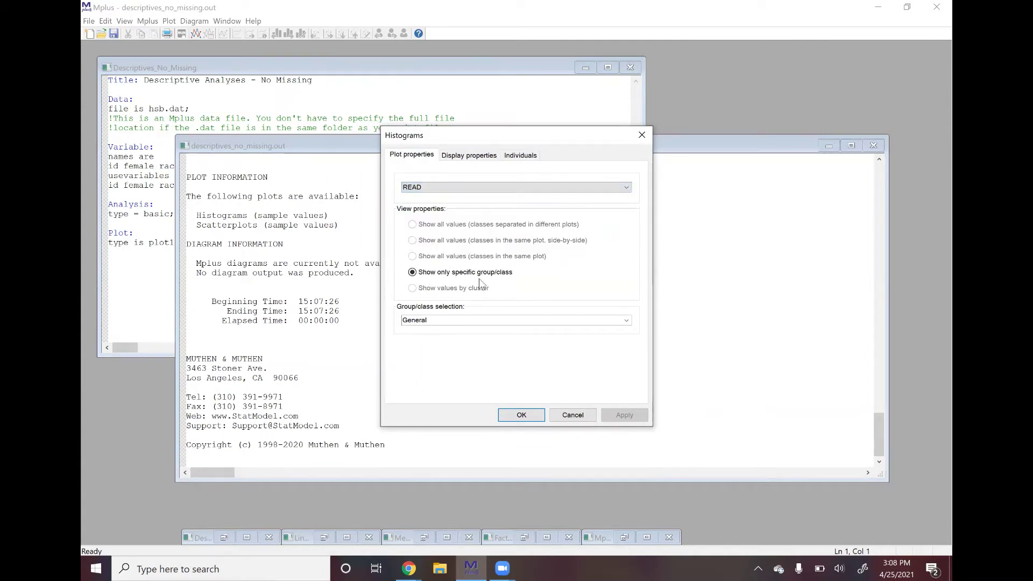
pyautogui.click(520, 416)
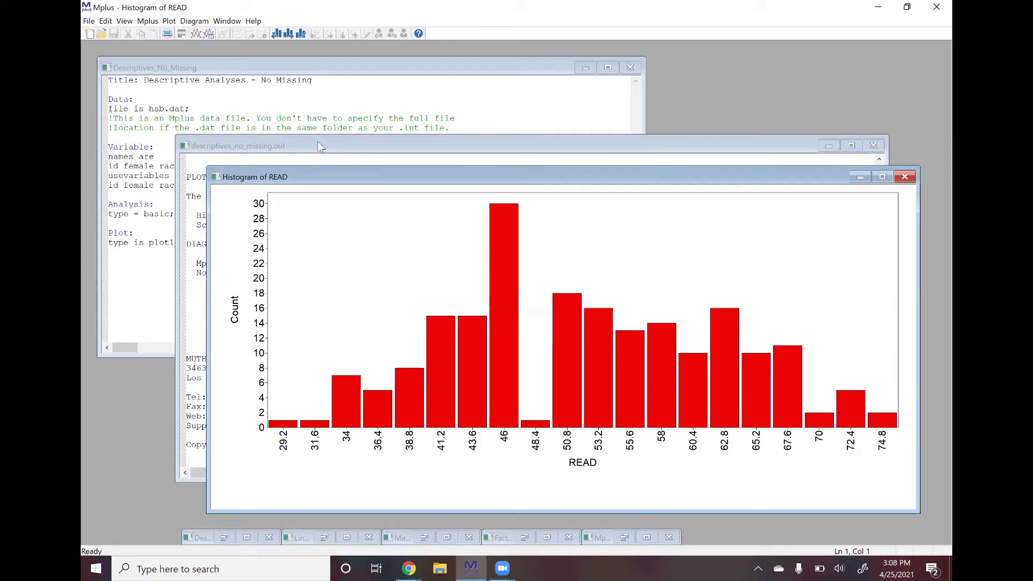
# Step forward through the histograms of the variables after READ, from WRITE to SOCST.
pyautogui.click(289, 38)
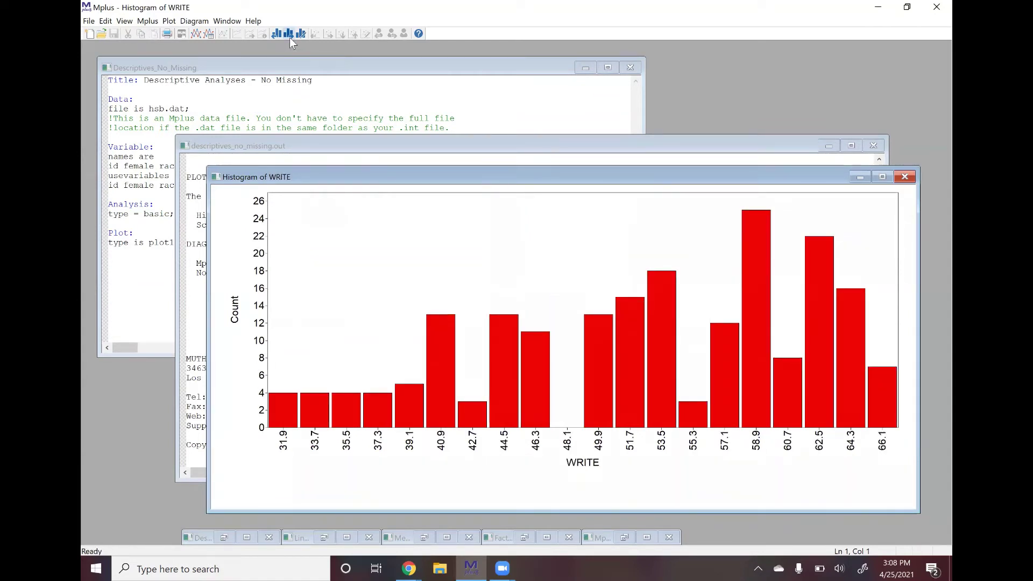
pyautogui.click(289, 37)
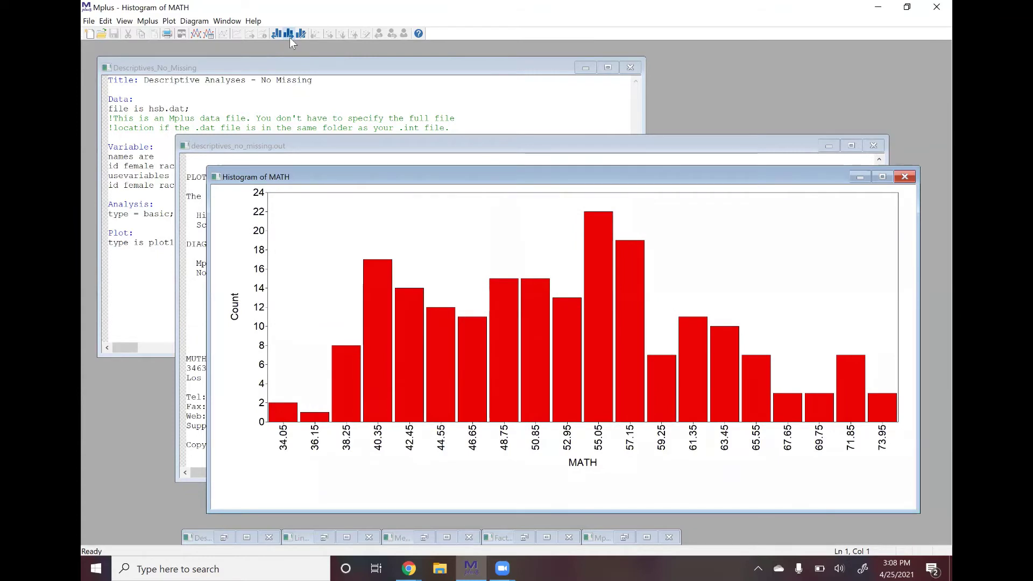
pyautogui.click(290, 38)
pyautogui.click(290, 37)
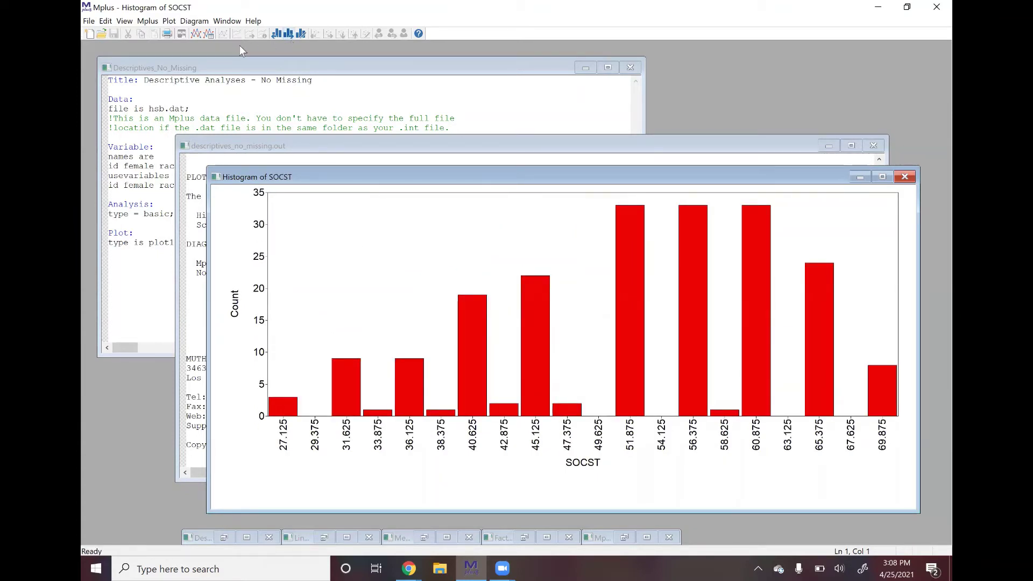
# Create a scatterplot of sample values with READ on the X axis and WRITE on the Y axis.
pyautogui.click(198, 37)
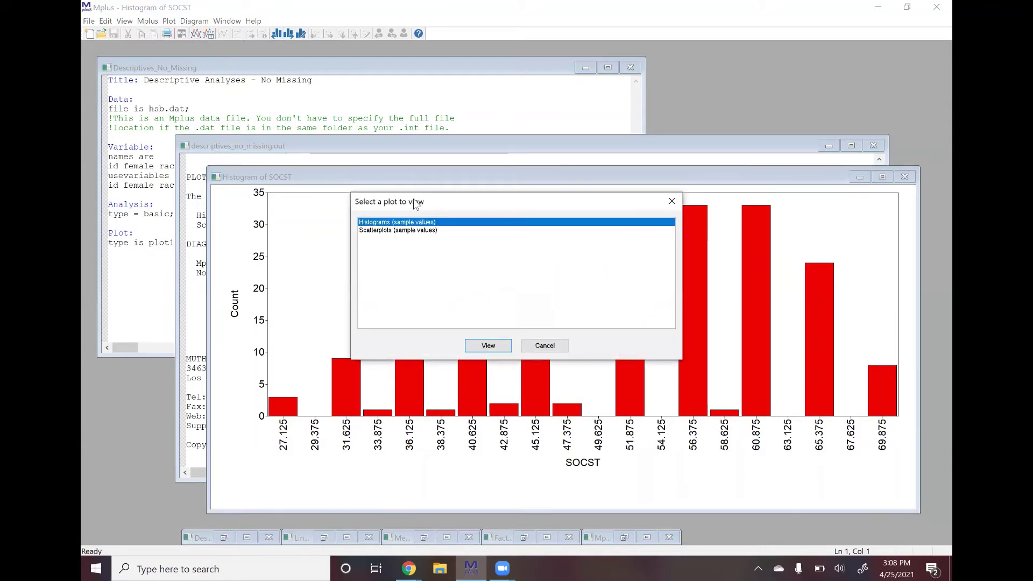
pyautogui.click(414, 231)
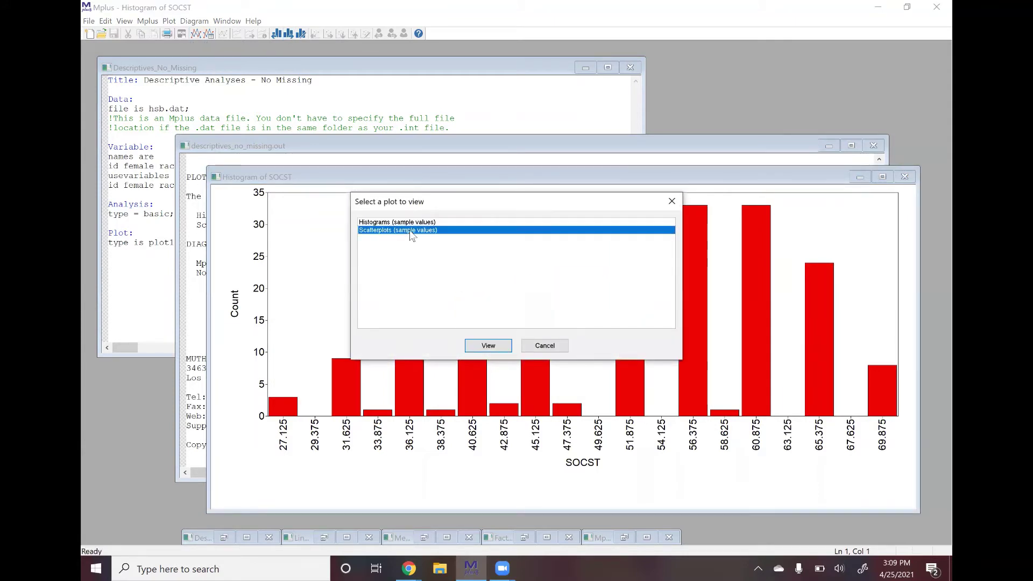
pyautogui.click(482, 343)
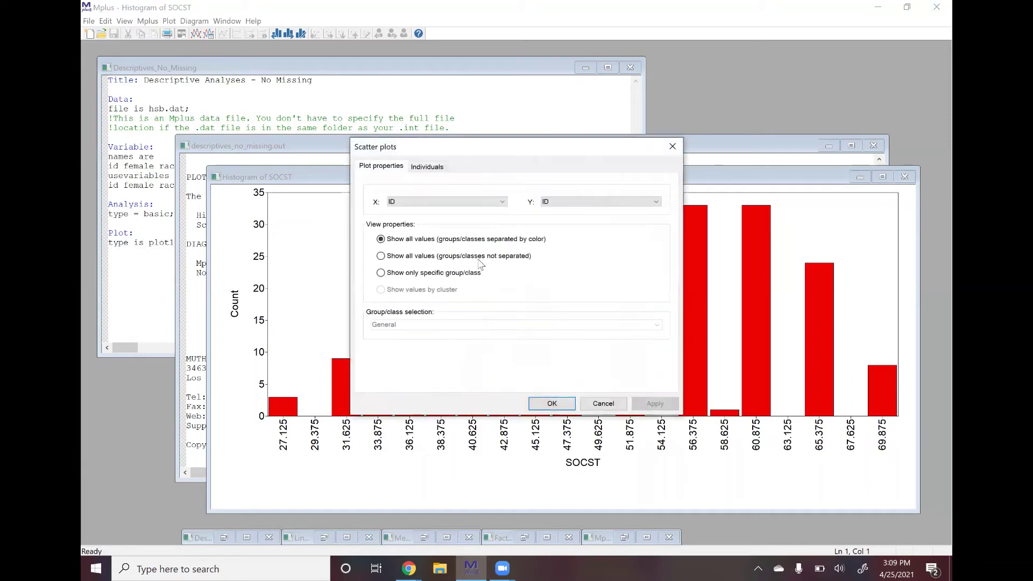
pyautogui.click(495, 202)
pyautogui.click(446, 260)
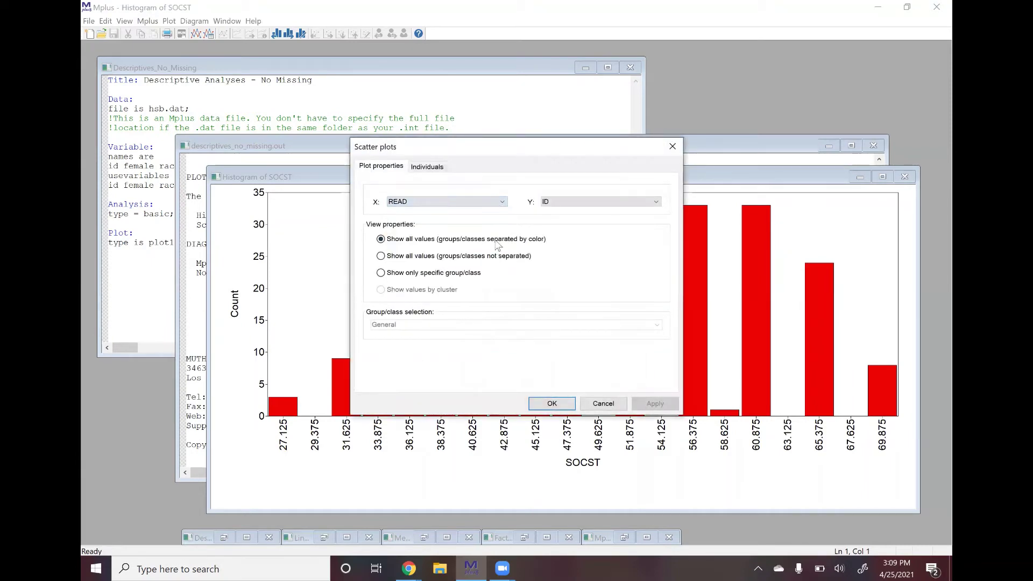
pyautogui.click(553, 204)
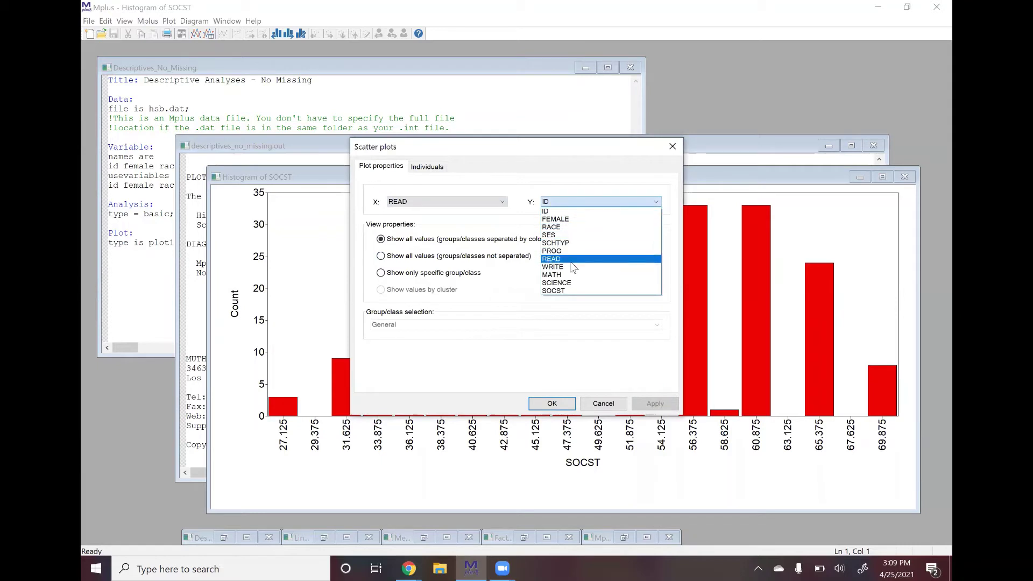
pyautogui.click(571, 267)
pyautogui.click(568, 404)
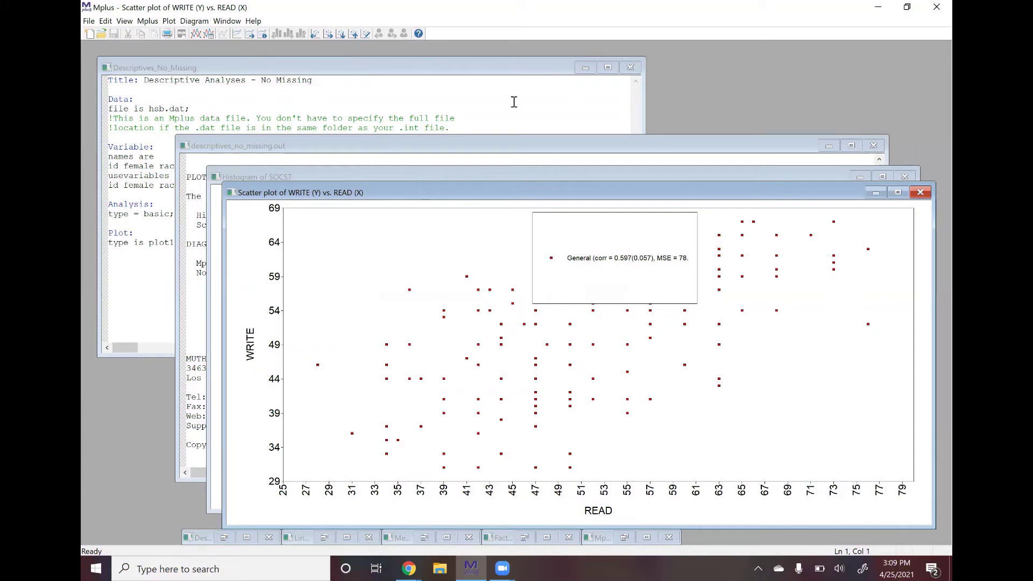
# Close the scatterplot, histogram and descriptives output windows, and minimize the Descriptives_No_Missing input file.
pyautogui.click(922, 192)
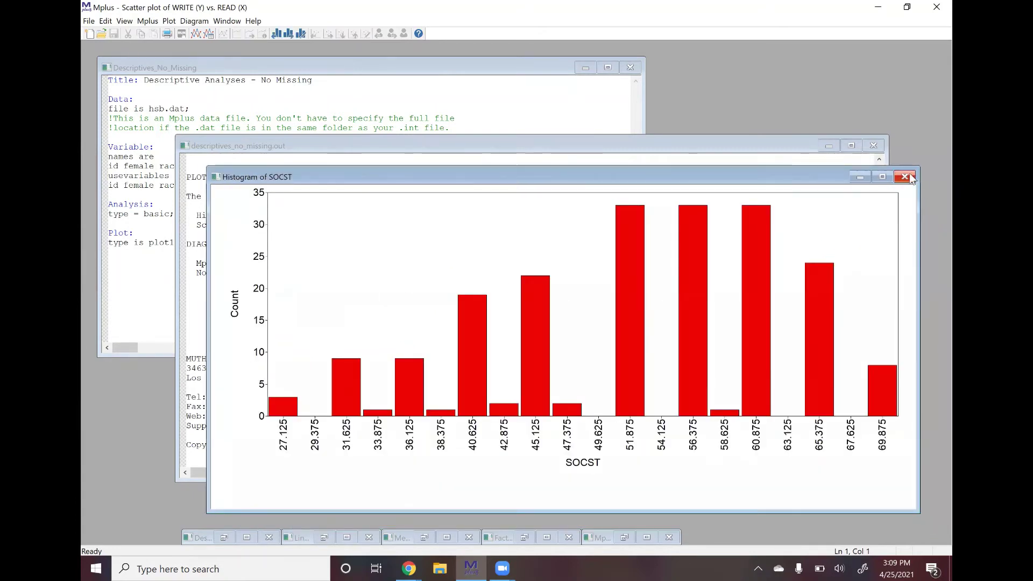
pyautogui.click(905, 177)
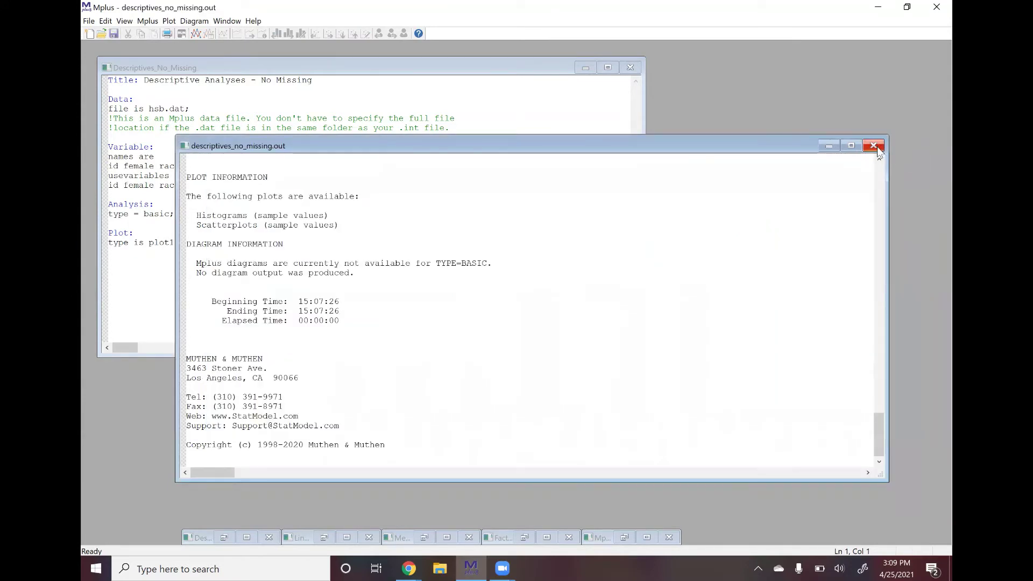
pyautogui.click(875, 145)
pyautogui.click(586, 69)
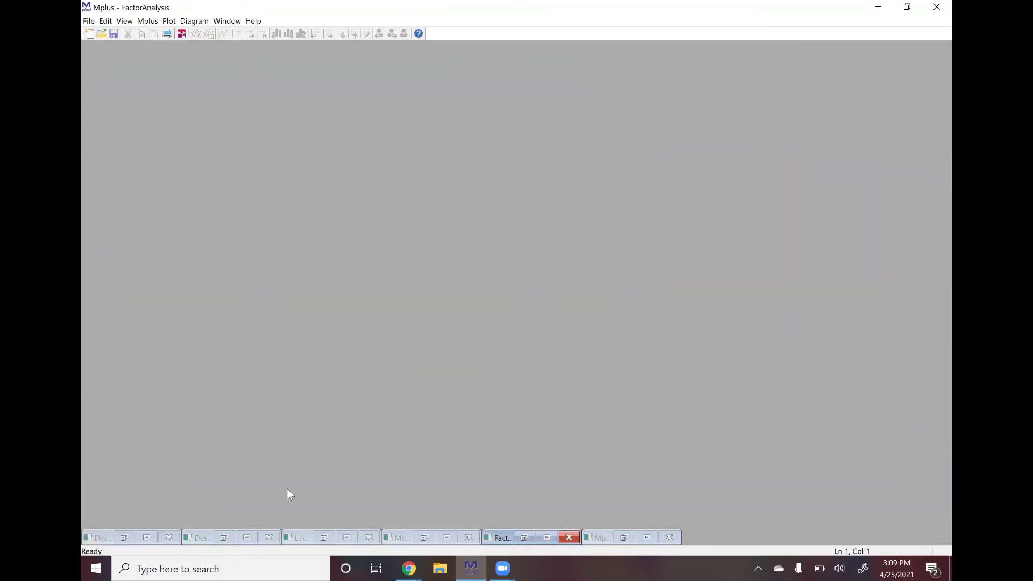
# Open the Descriptives_With_Missing input file, inspect its listwise and missing-value lines, and run the analysis.
pyautogui.click(222, 537)
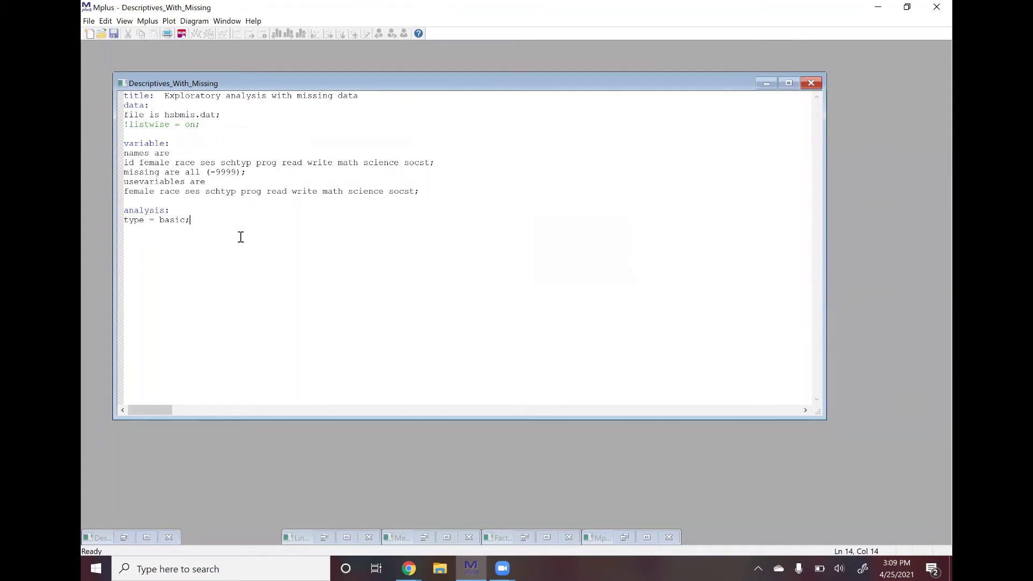
pyautogui.moveTo(202, 126); pyautogui.dragTo(80, 129)
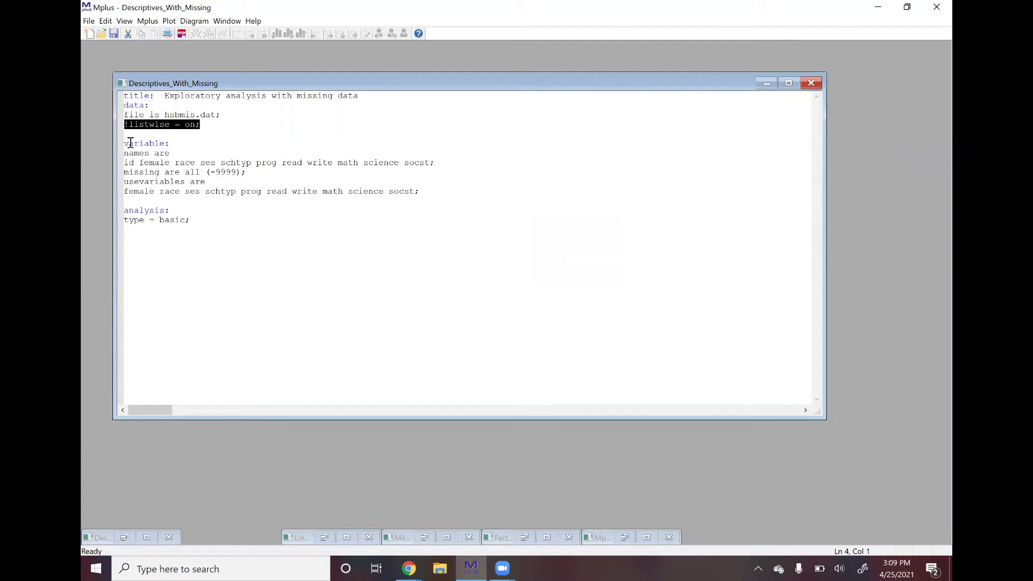
pyautogui.click(174, 143)
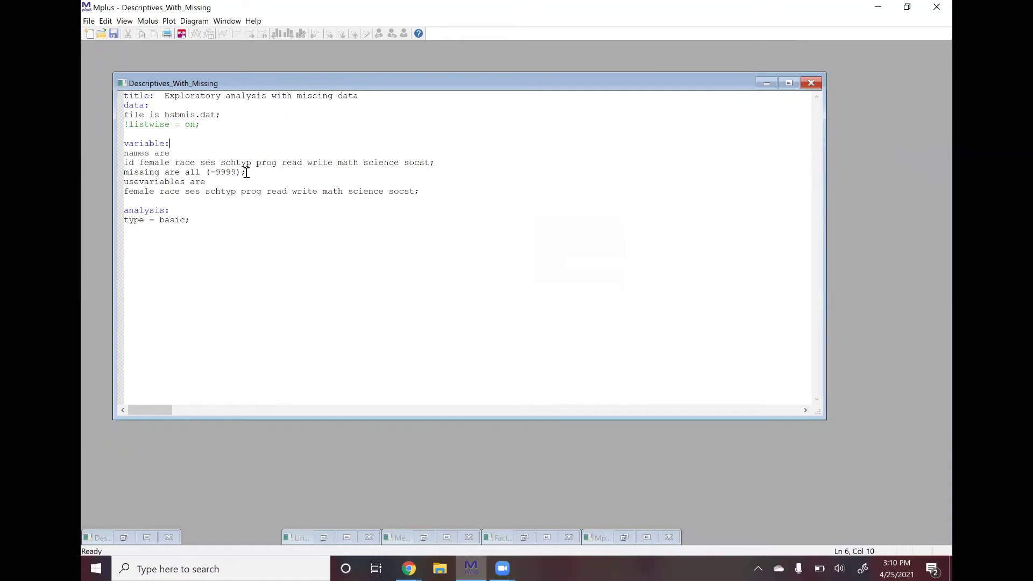
pyautogui.moveTo(246, 172); pyautogui.dragTo(115, 173)
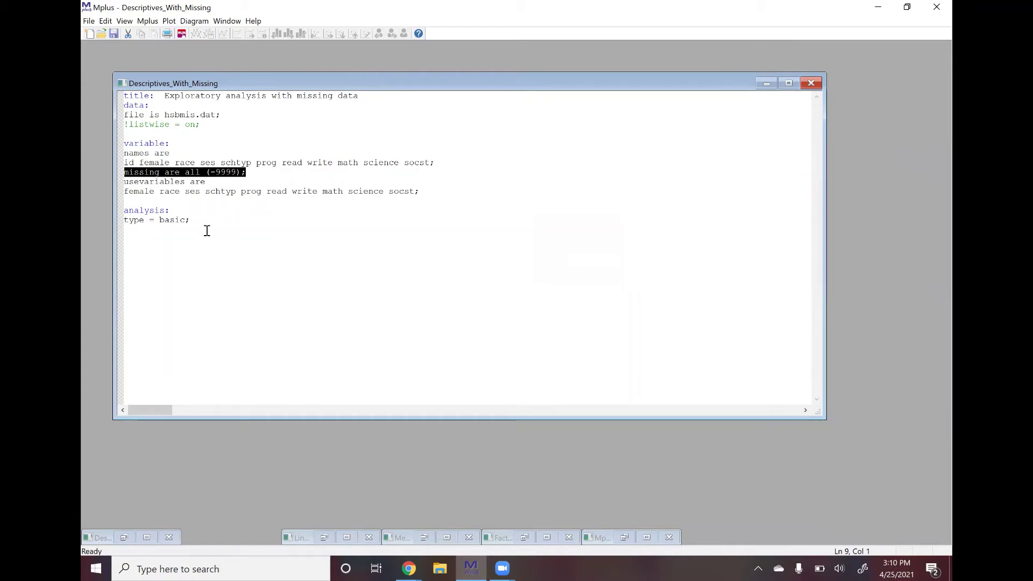
pyautogui.click(219, 205)
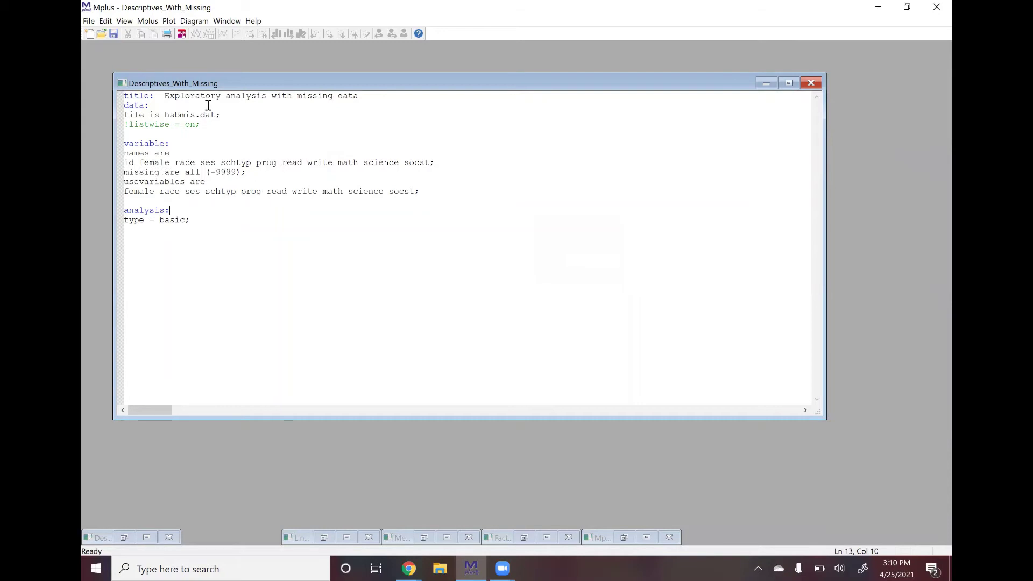
pyautogui.click(182, 35)
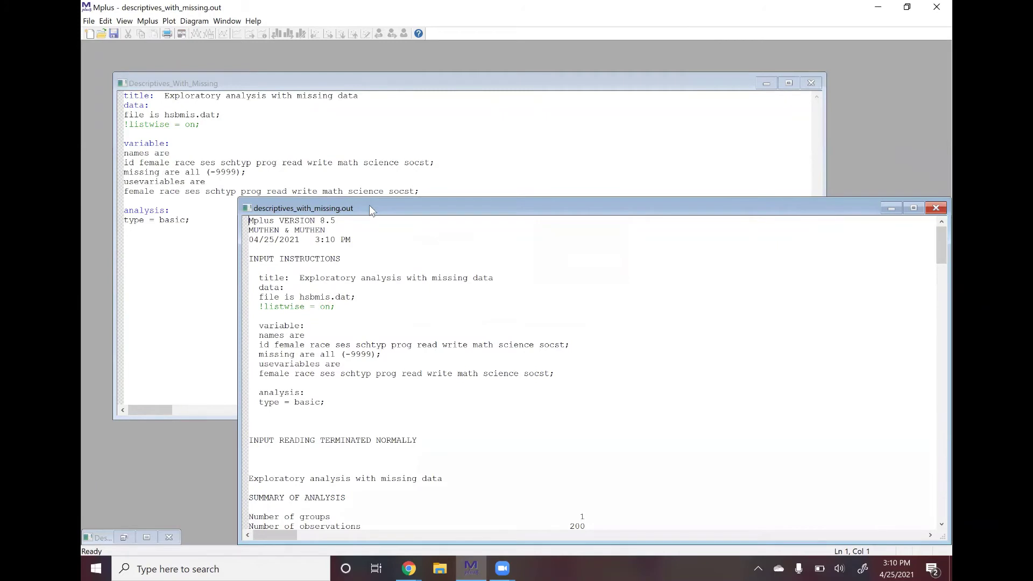
# Examine the missing data patterns and univariate statistics in the output, and put away the output and the Descriptives_With_Missing input file.
pyautogui.moveTo(369, 205); pyautogui.dragTo(310, 115)
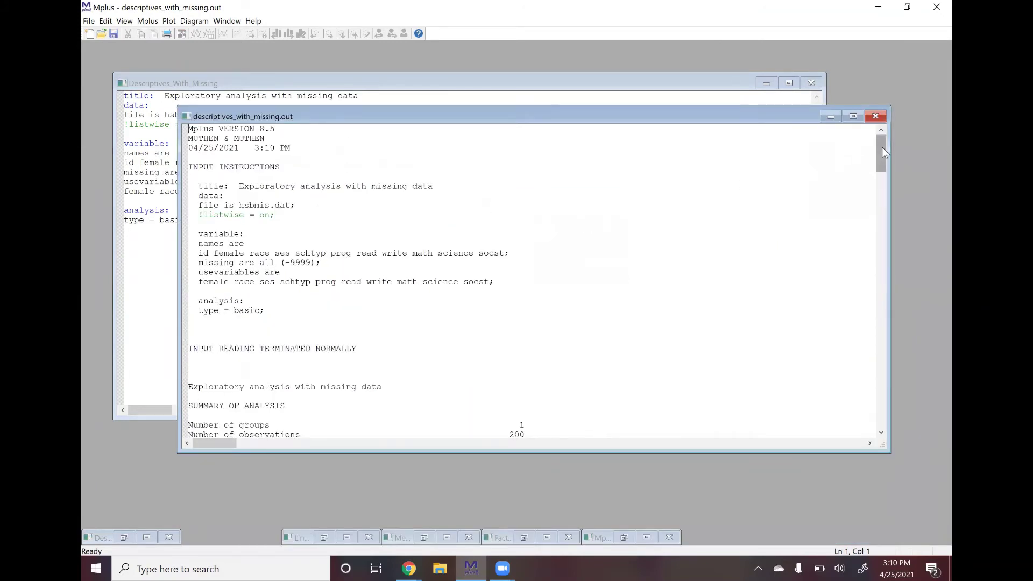
pyautogui.moveTo(883, 146); pyautogui.dragTo(878, 214)
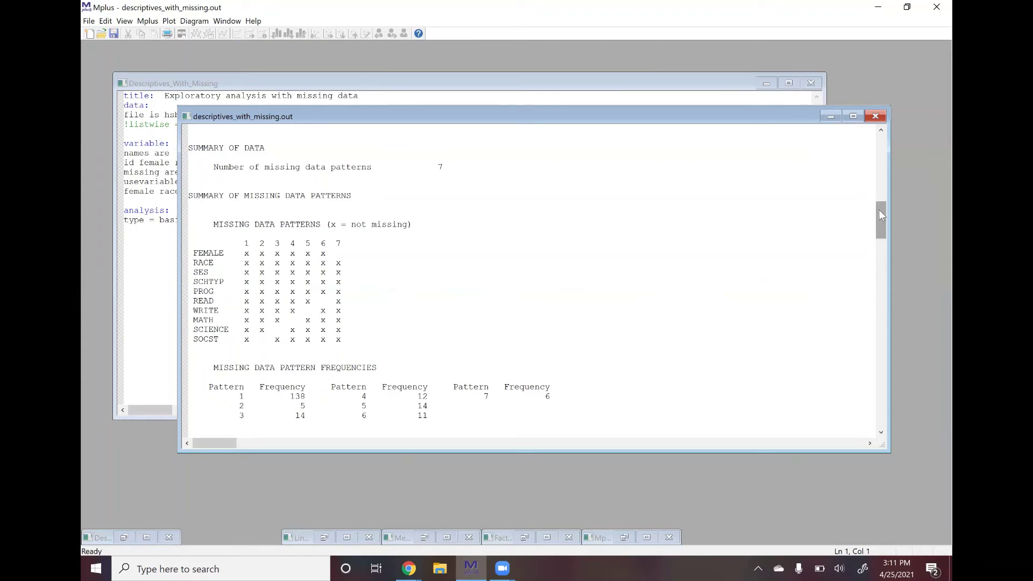
pyautogui.moveTo(880, 213); pyautogui.dragTo(856, 372)
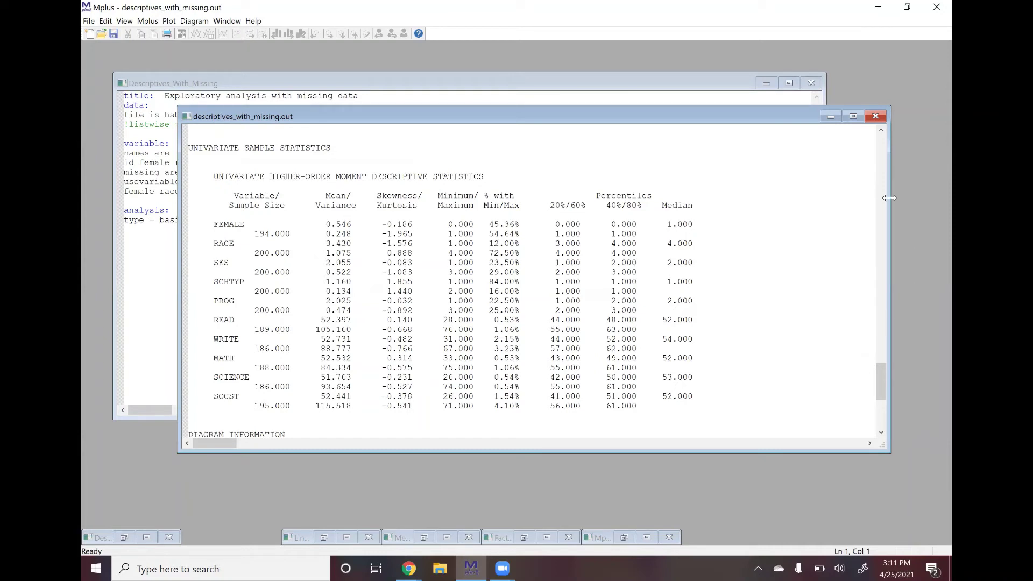
pyautogui.click(876, 117)
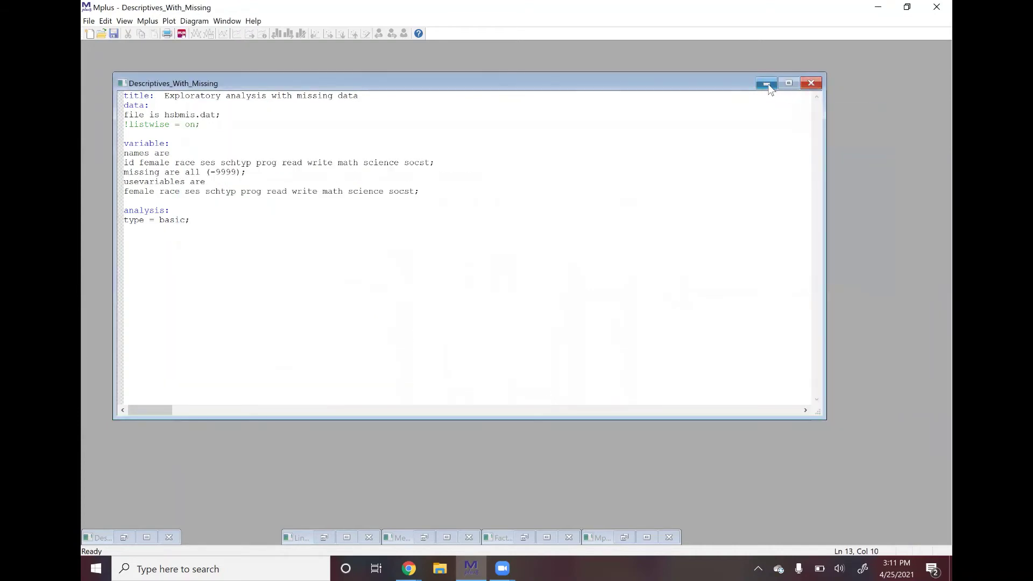
pyautogui.click(767, 83)
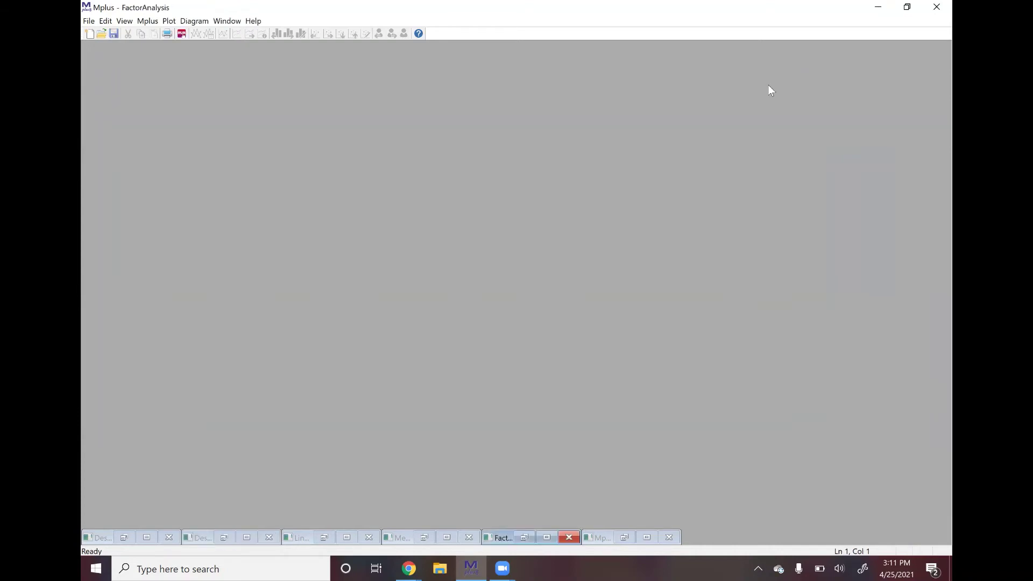
# Open the LinearRegression input file and run the regression of write on female and read.
pyautogui.click(326, 538)
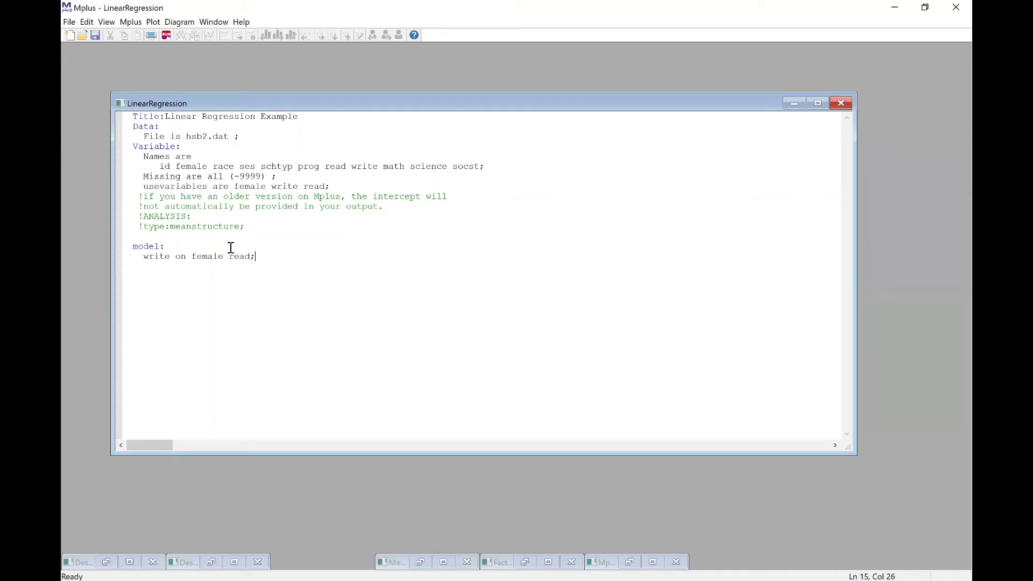
pyautogui.click(167, 36)
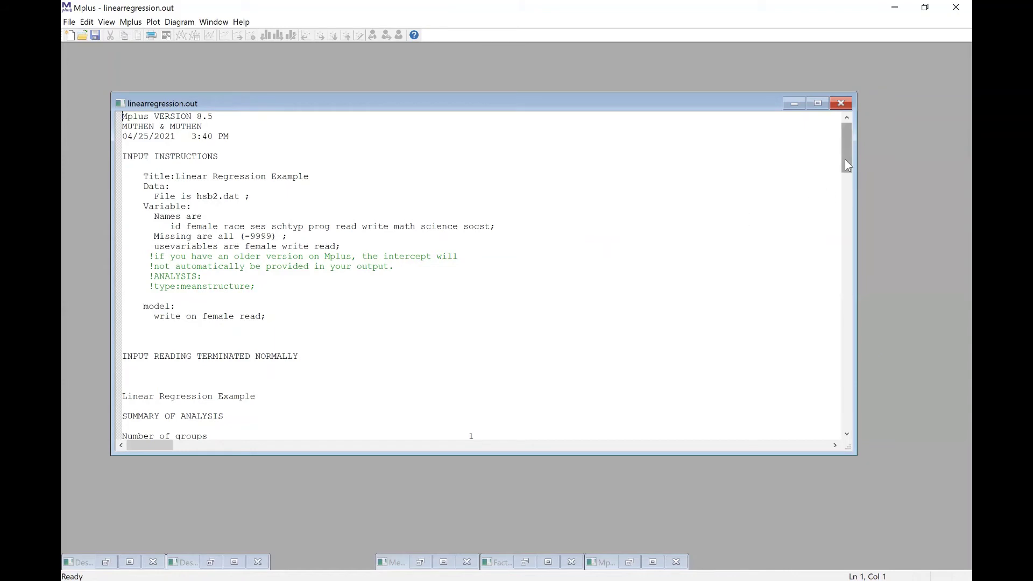
# Examine the analysis summary, model fit and model results in the linear regression output, and minimize the output and the LinearRegression input file.
pyautogui.moveTo(845, 160); pyautogui.dragTo(842, 199)
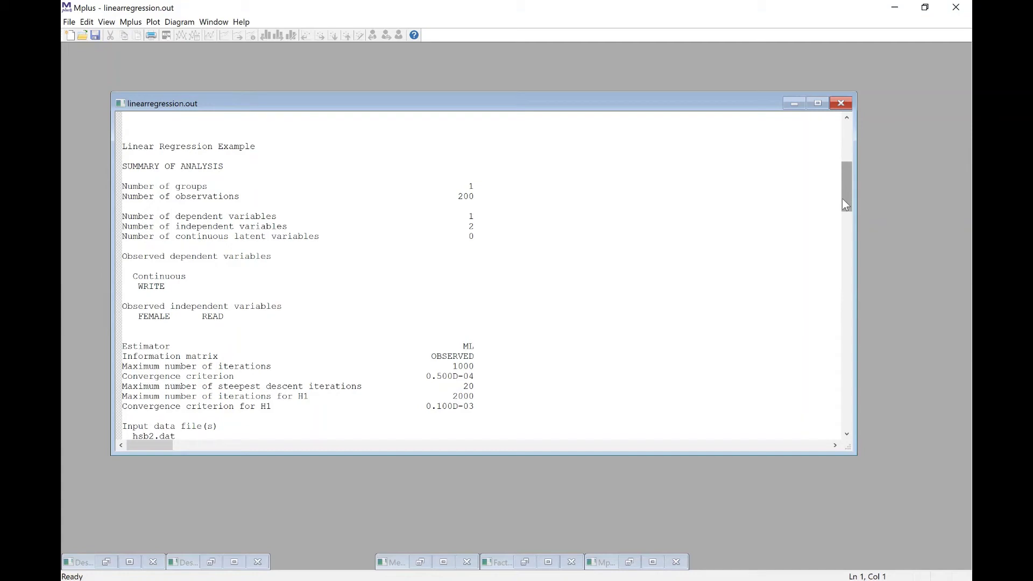
pyautogui.moveTo(845, 194); pyautogui.dragTo(837, 308)
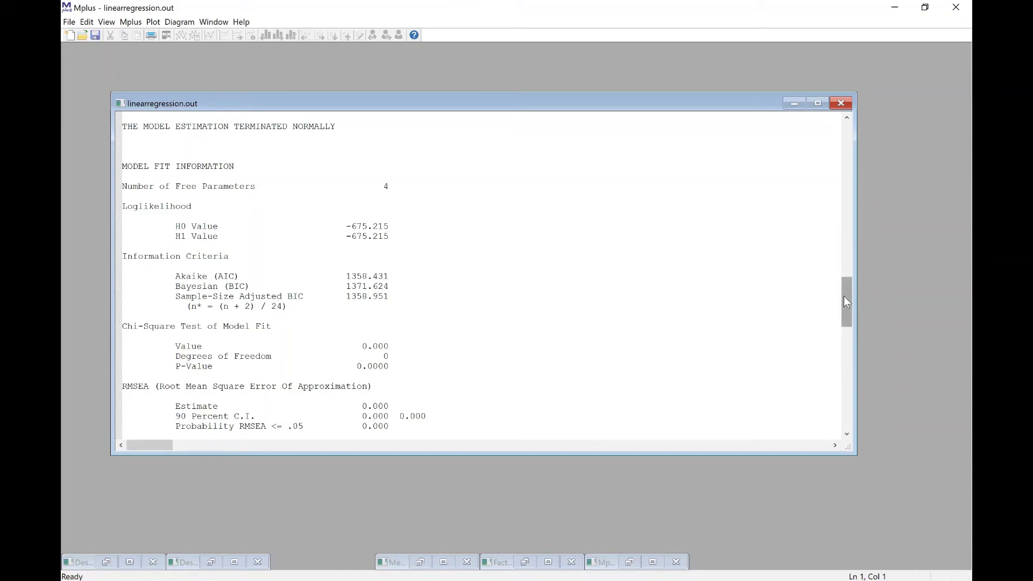
pyautogui.moveTo(845, 298); pyautogui.dragTo(844, 309)
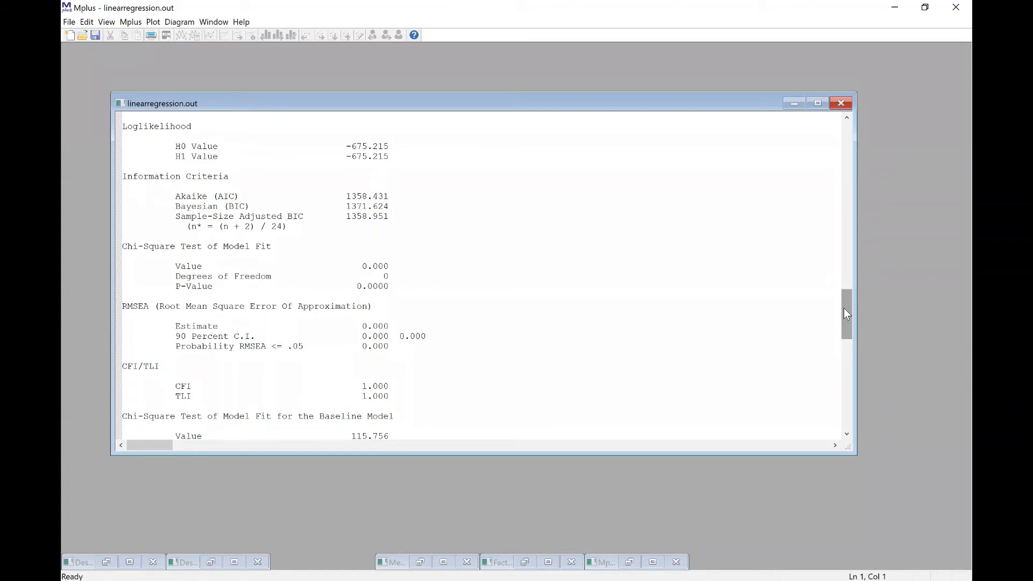
pyautogui.moveTo(845, 309); pyautogui.dragTo(842, 321)
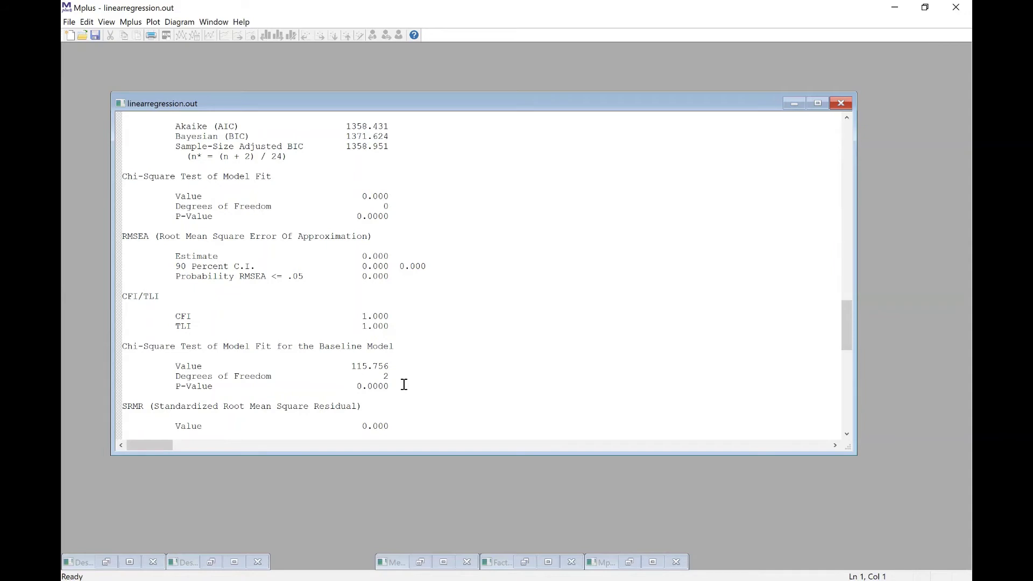
pyautogui.moveTo(405, 384); pyautogui.dragTo(110, 345)
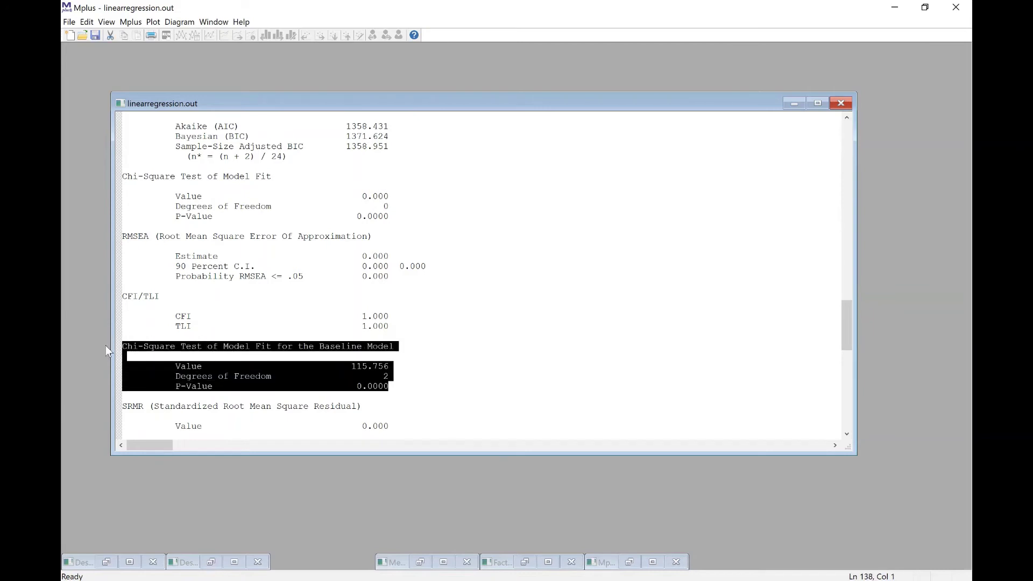
pyautogui.click(408, 380)
pyautogui.moveTo(847, 328); pyautogui.dragTo(845, 366)
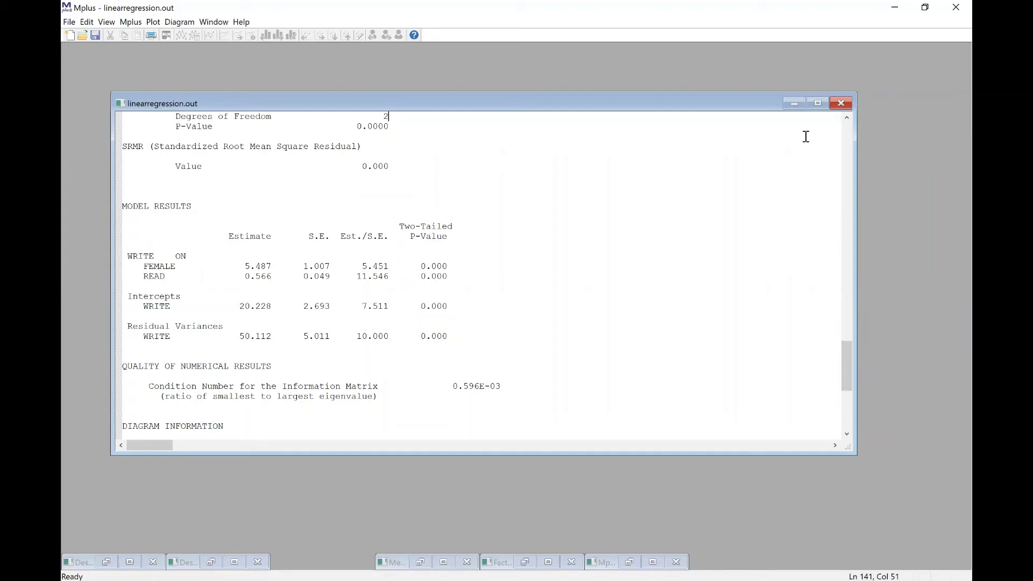
pyautogui.click(795, 104)
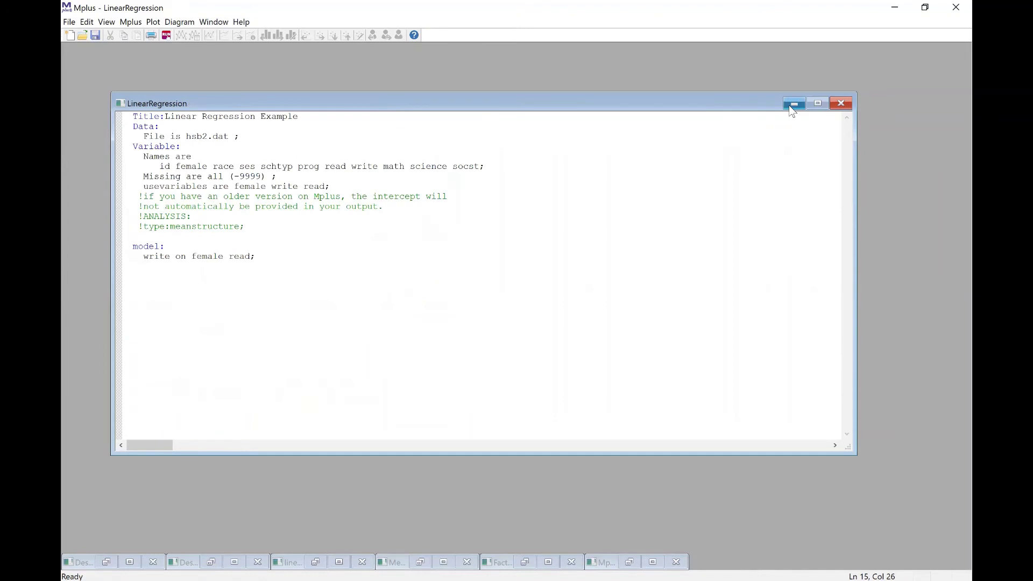
pyautogui.click(793, 105)
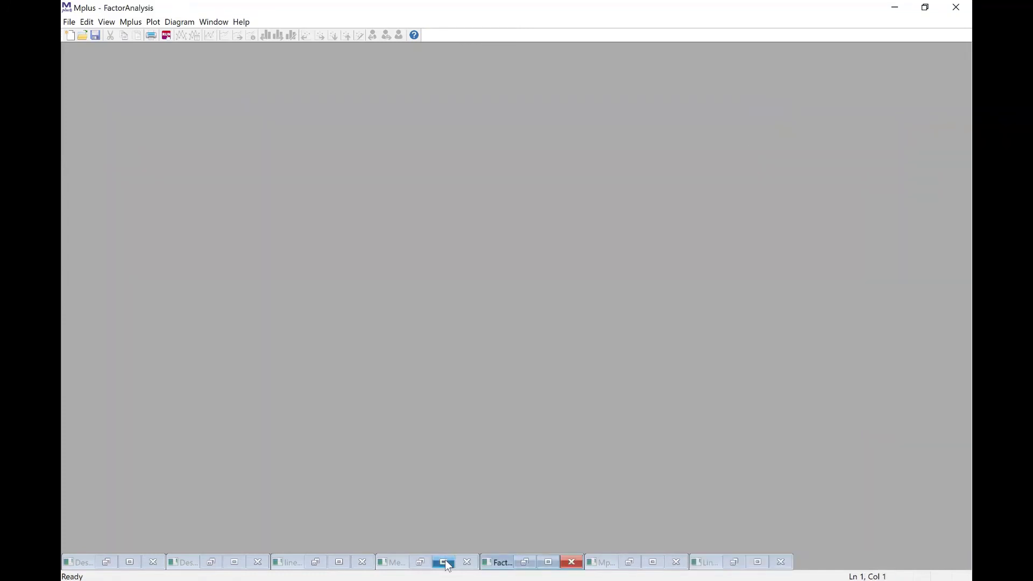
# Open the Mediation input file and run the bootstrapped mediation analysis, placing its output window higher in the workspace.
pyautogui.click(423, 561)
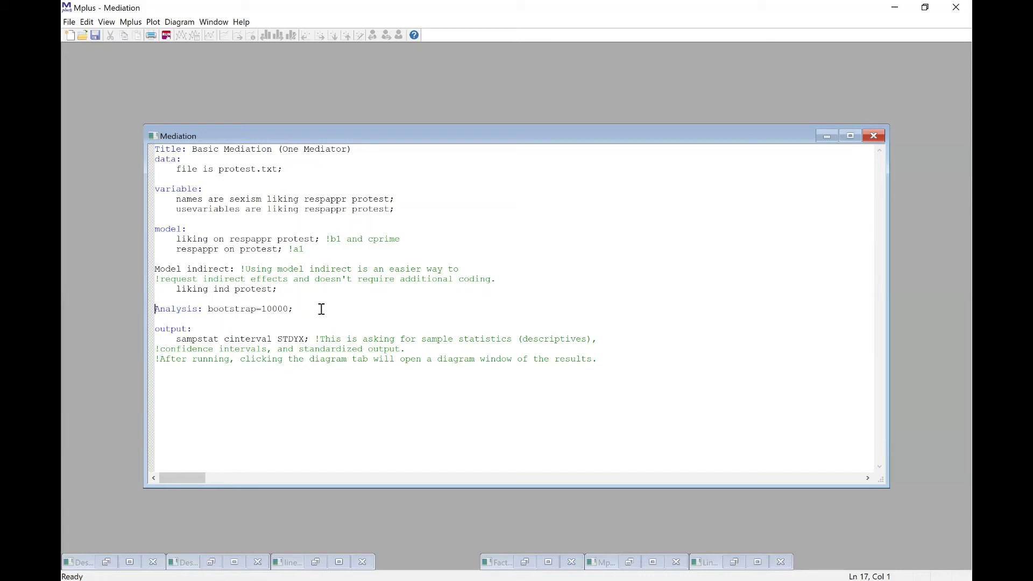
pyautogui.click(168, 37)
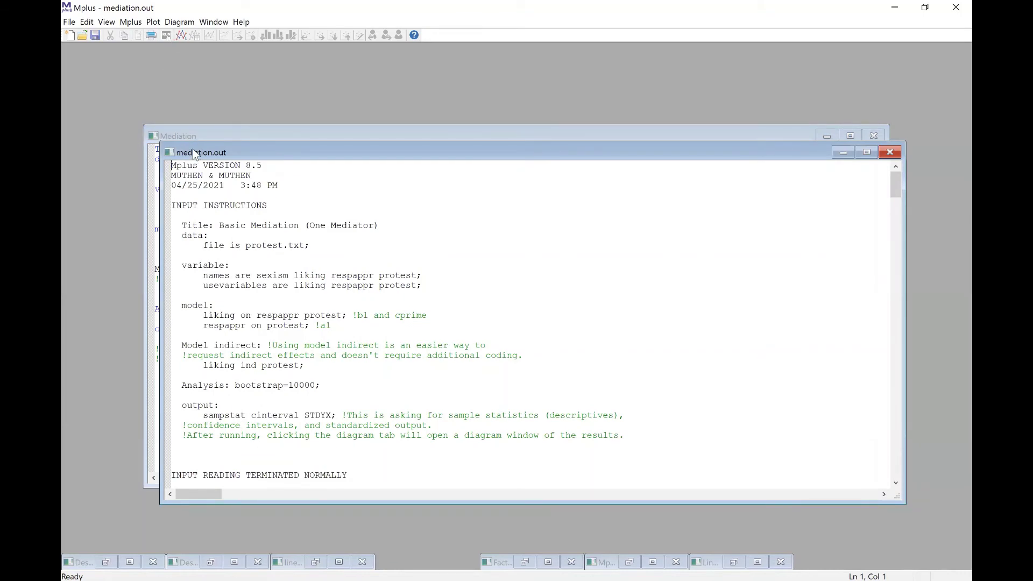
pyautogui.moveTo(193, 148); pyautogui.dragTo(183, 105)
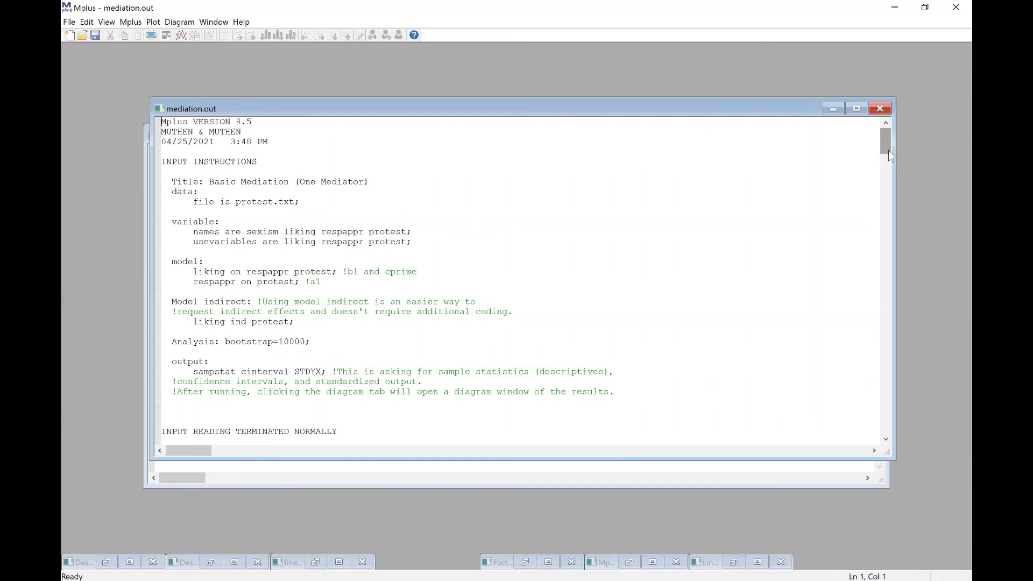
# Examine the mediation output from sample statistics to indirect effects and confidence intervals, and put away the output and the Mediation input file.
pyautogui.moveTo(889, 151); pyautogui.dragTo(834, 348)
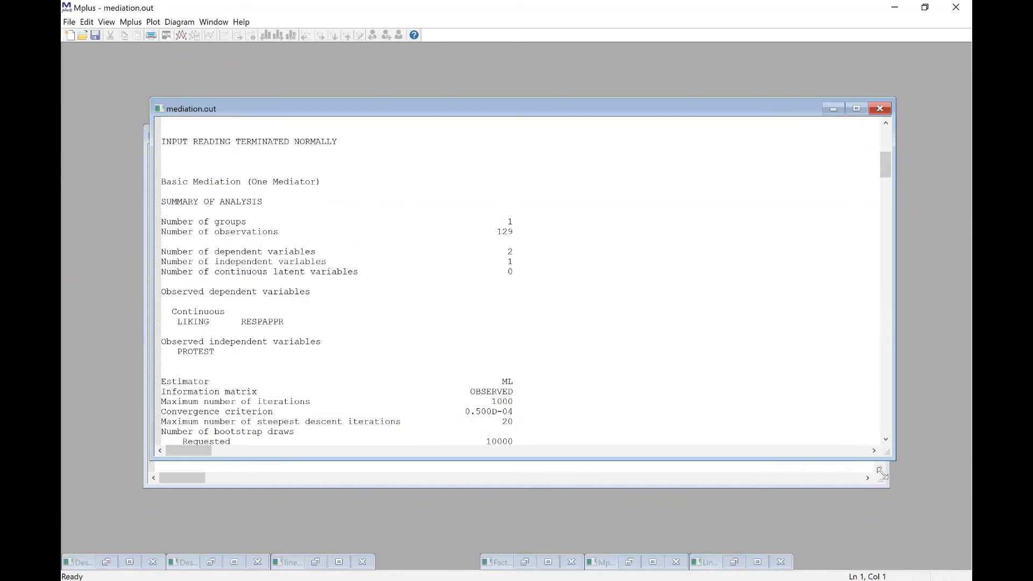
pyautogui.click(886, 440)
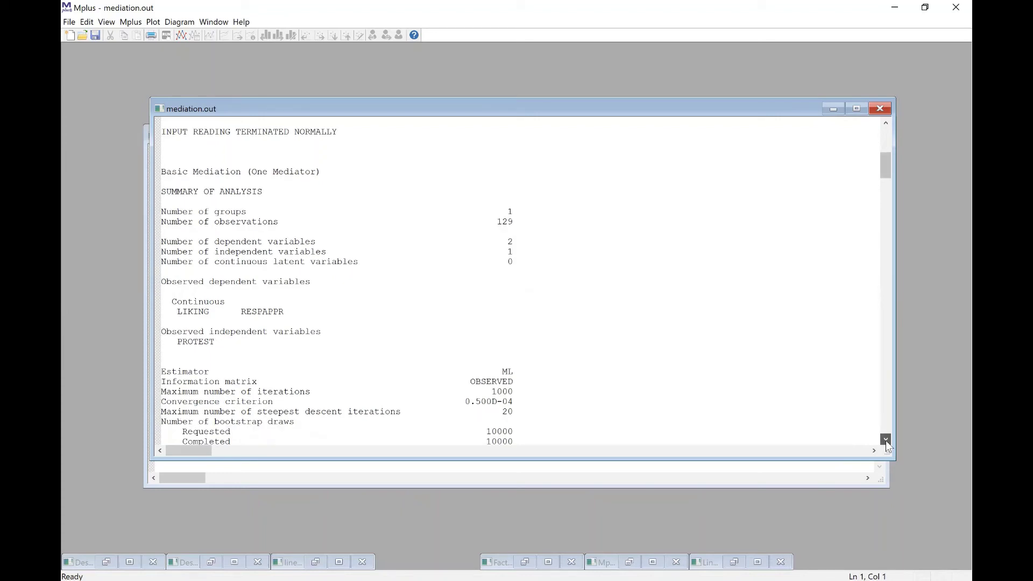
pyautogui.moveTo(886, 441); pyautogui.dragTo(886, 441)
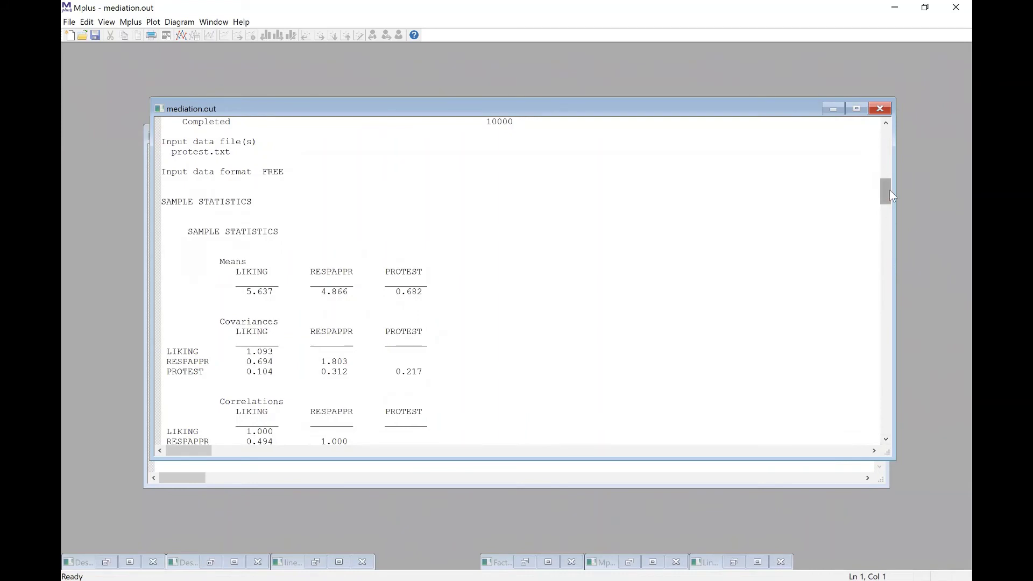
pyautogui.moveTo(890, 190); pyautogui.dragTo(892, 262)
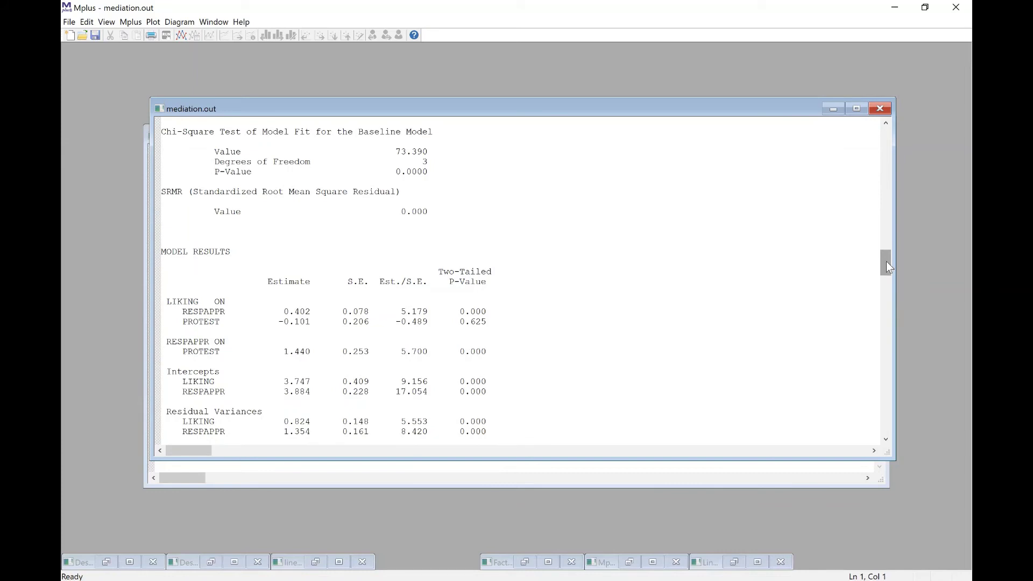
pyautogui.moveTo(888, 269); pyautogui.dragTo(889, 287)
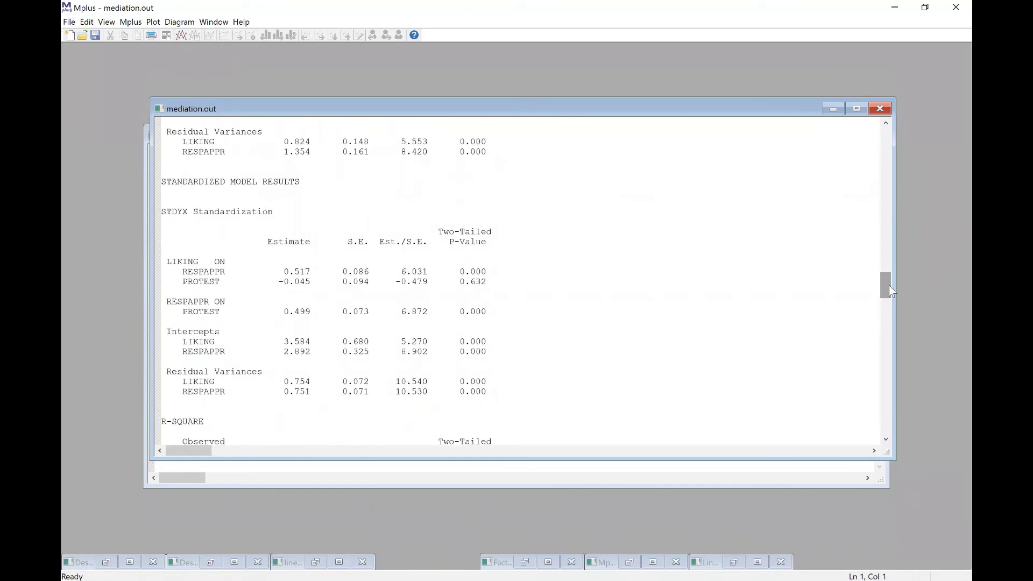
pyautogui.moveTo(890, 286); pyautogui.dragTo(890, 315)
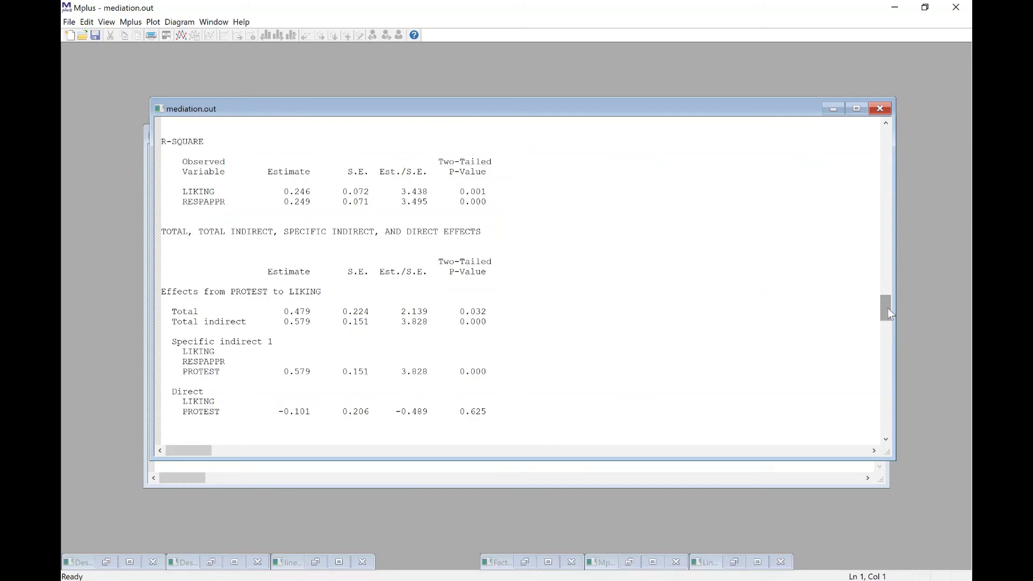
pyautogui.moveTo(888, 309); pyautogui.dragTo(888, 410)
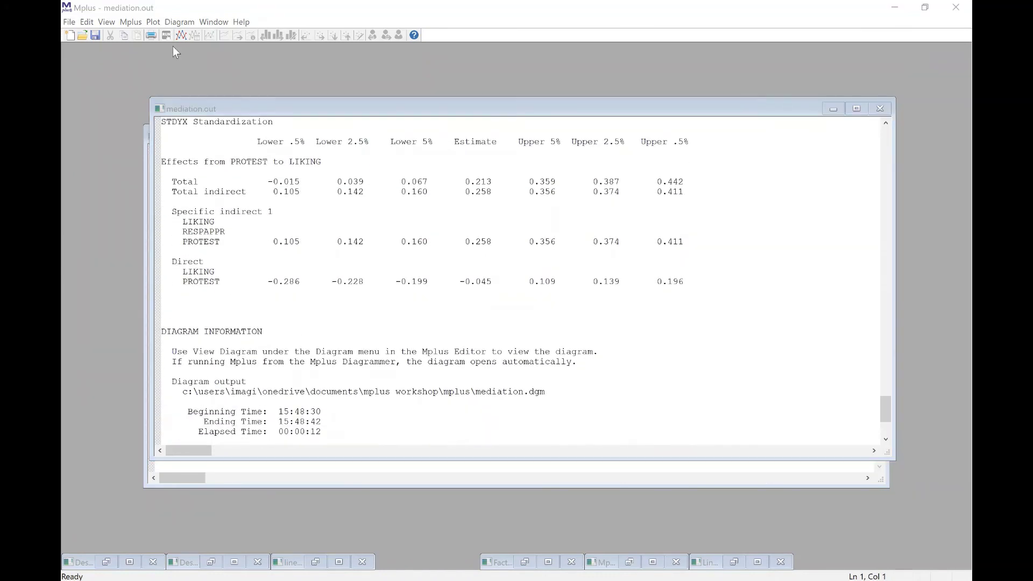
pyautogui.click(881, 109)
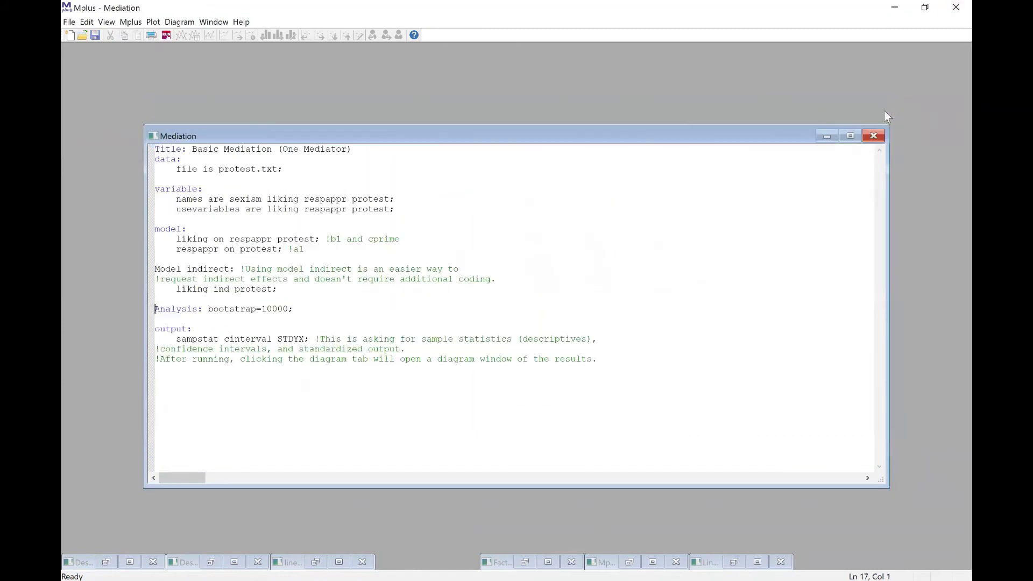
pyautogui.click(828, 136)
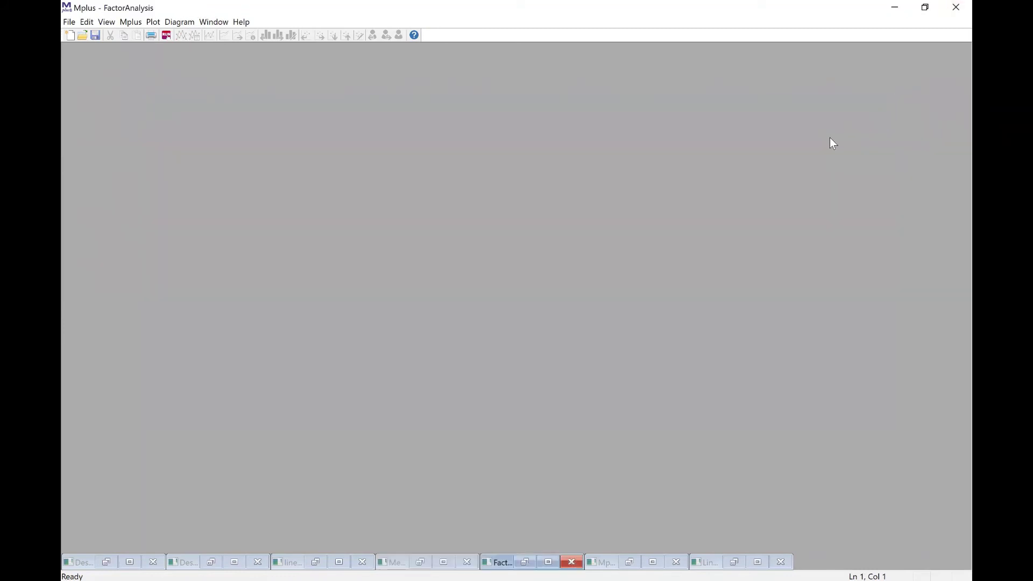
# Open the FactorAnalysis input file and run the three-factor exploratory analysis, moving the input and output windows higher.
pyautogui.click(525, 562)
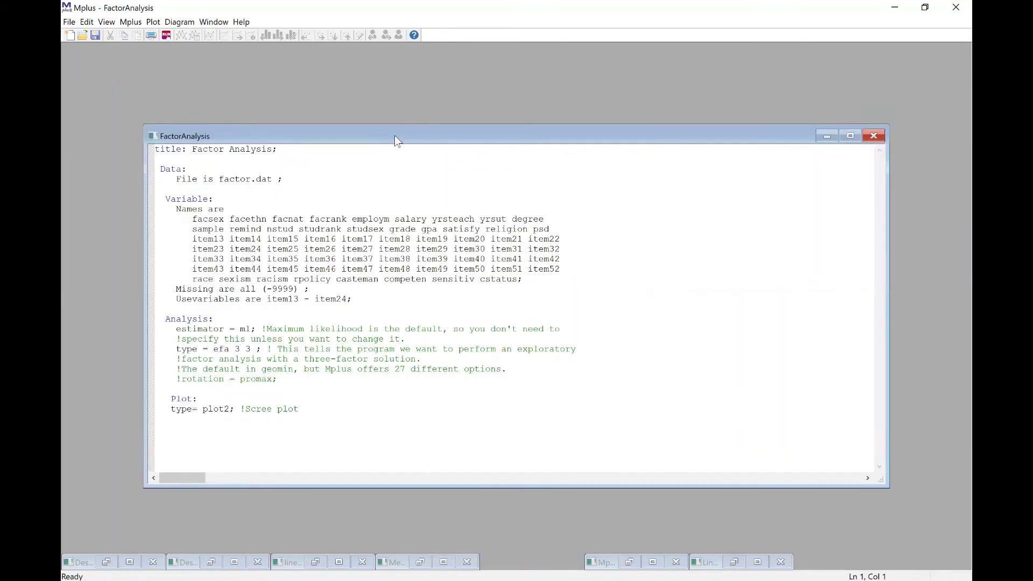
pyautogui.moveTo(395, 132); pyautogui.dragTo(366, 84)
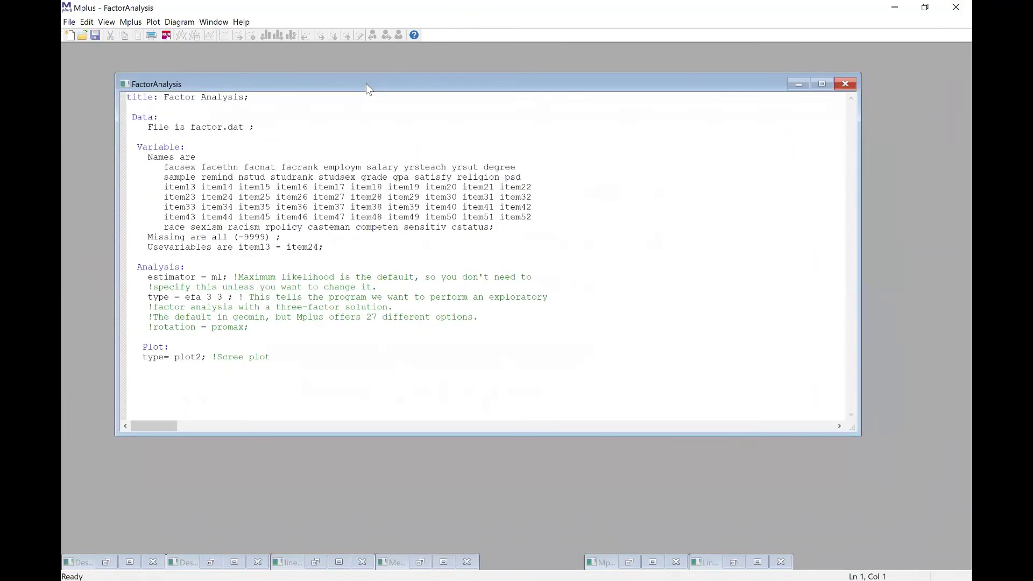
pyautogui.click(305, 261)
pyautogui.click(166, 35)
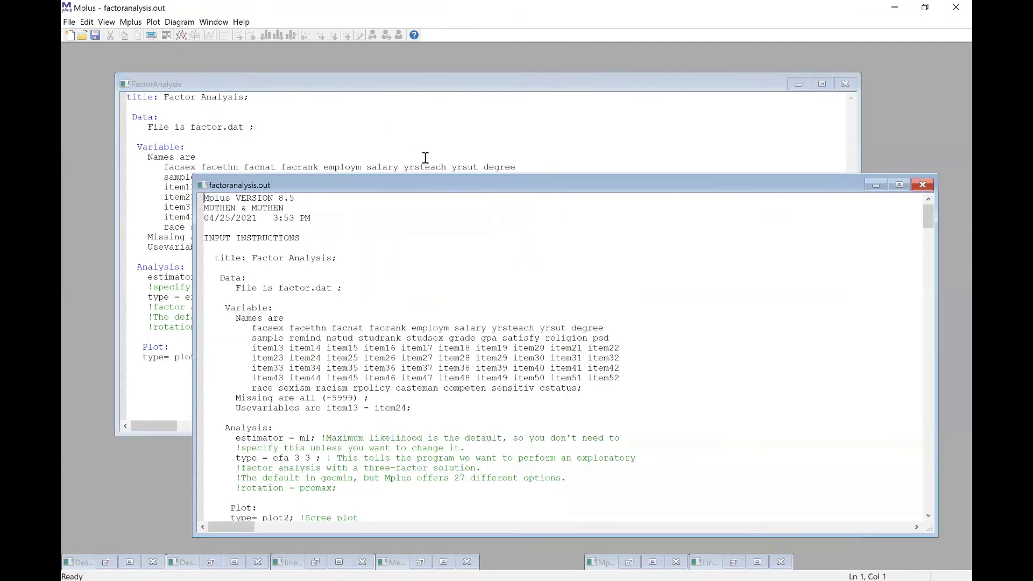
pyautogui.moveTo(480, 183); pyautogui.dragTo(452, 116)
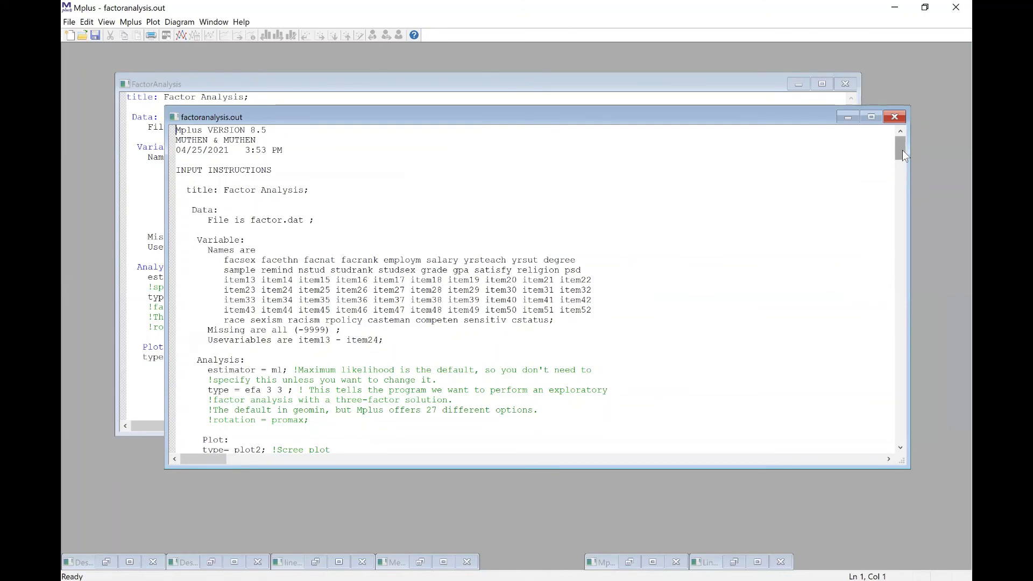
# Examine the factor analysis output: analysis summary, eigenvalues, model fit, geomin rotated loadings, factor correlations and factor structure.
pyautogui.moveTo(903, 151); pyautogui.dragTo(902, 176)
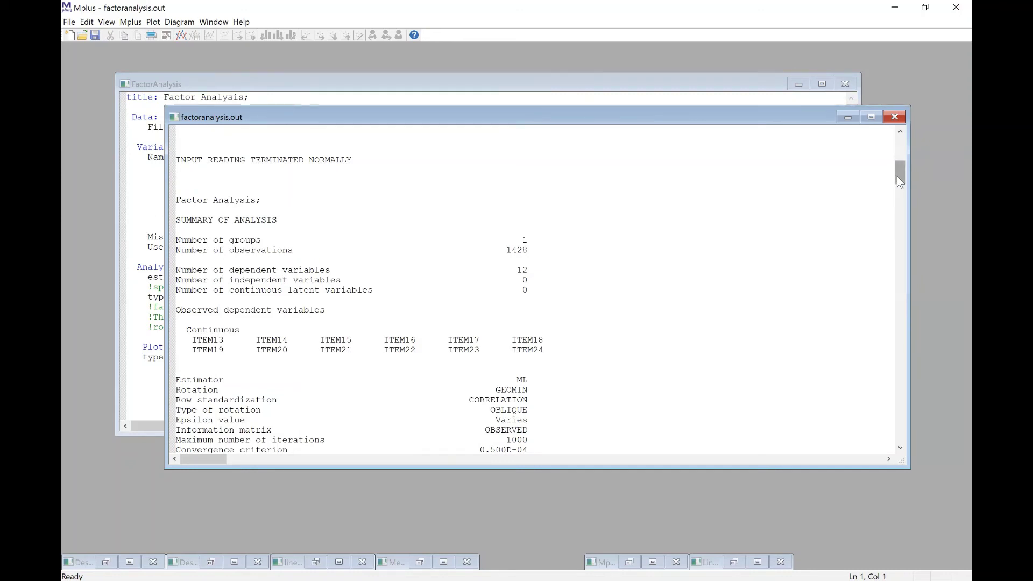
pyautogui.moveTo(901, 177); pyautogui.dragTo(901, 183)
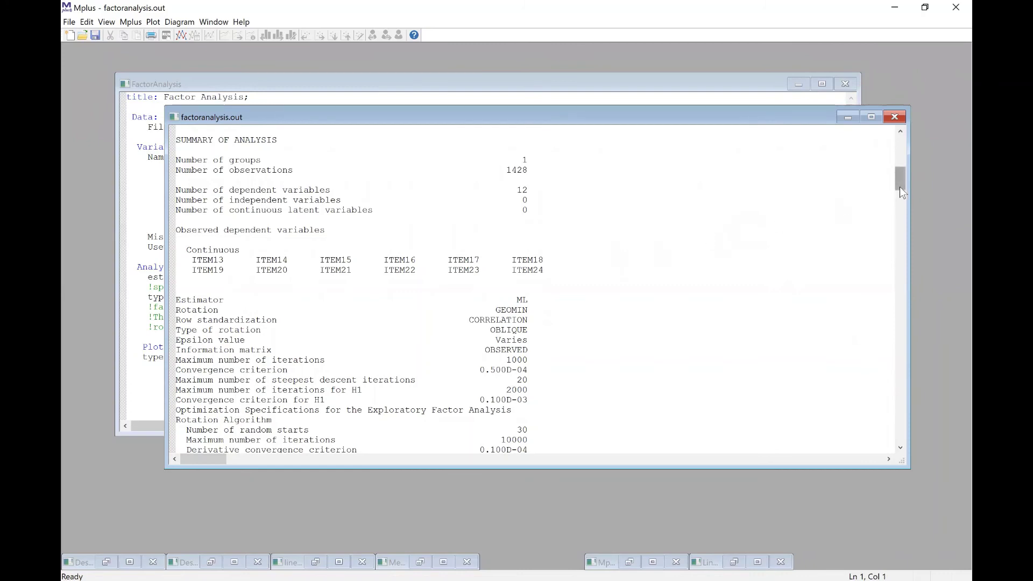
pyautogui.moveTo(902, 190); pyautogui.dragTo(900, 272)
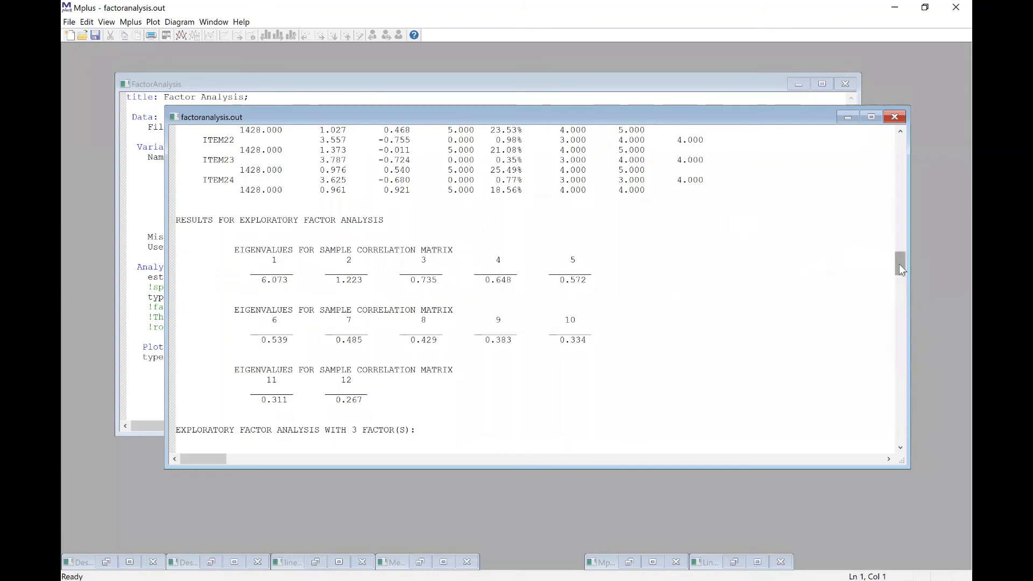
pyautogui.moveTo(900, 265); pyautogui.dragTo(893, 296)
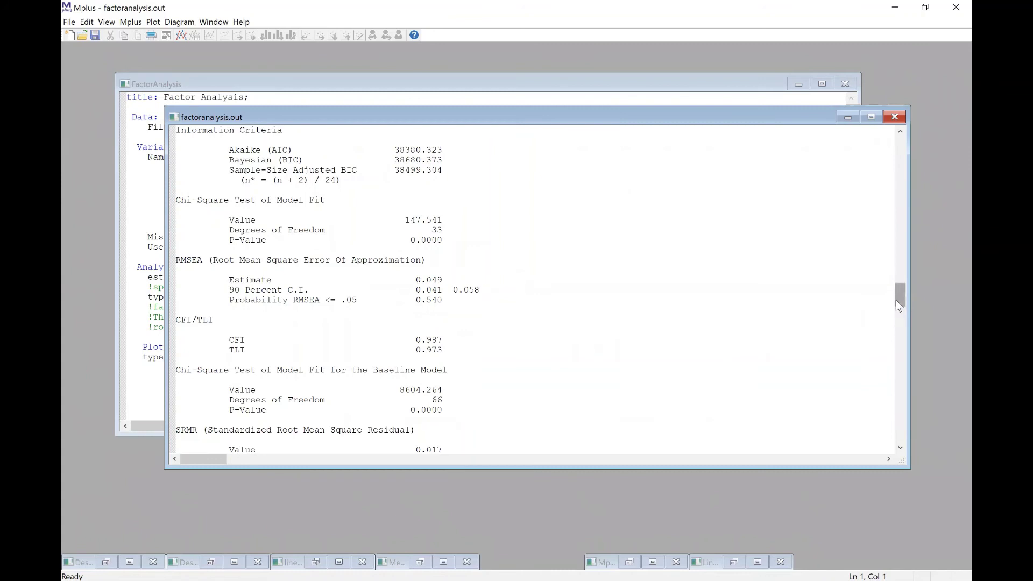
pyautogui.moveTo(897, 303); pyautogui.dragTo(896, 322)
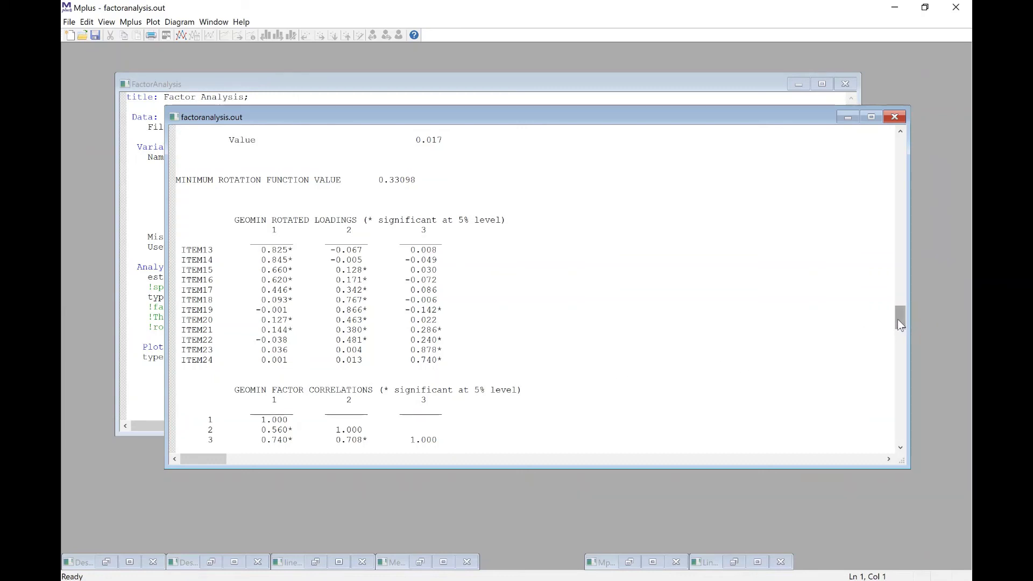
pyautogui.moveTo(898, 319); pyautogui.dragTo(898, 322)
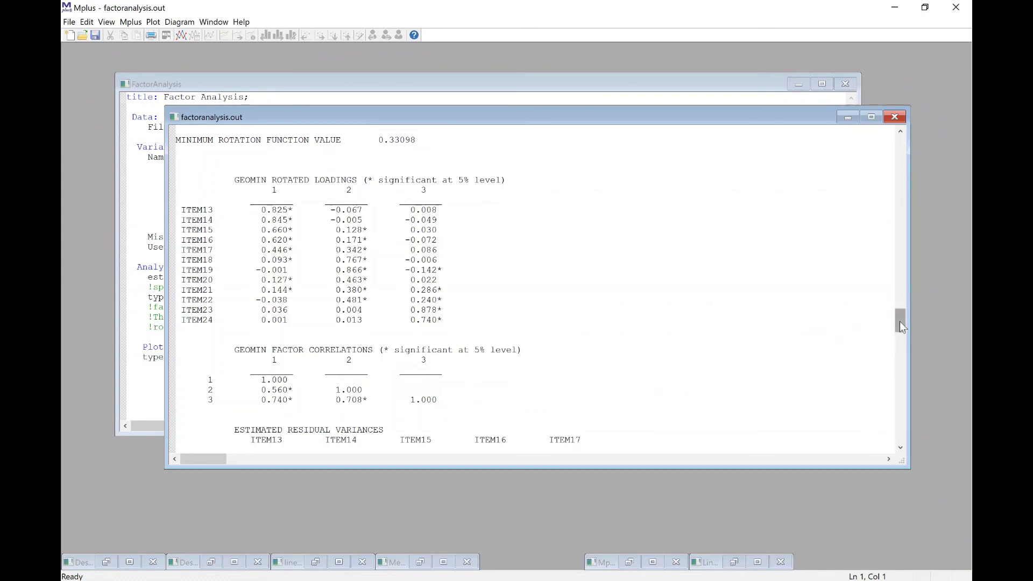
pyautogui.moveTo(900, 322); pyautogui.dragTo(898, 422)
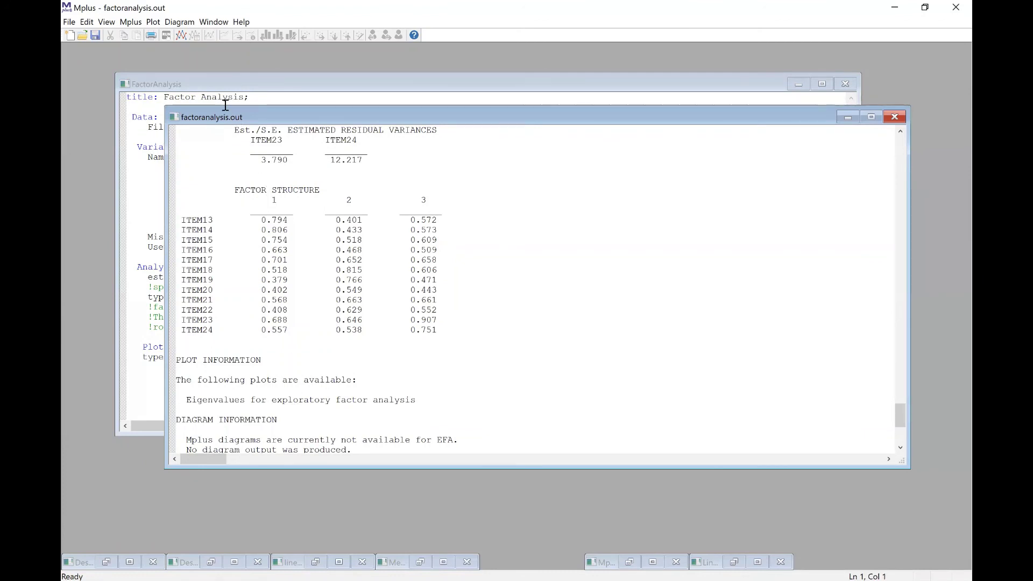
# View the plot of eigenvalues for exploratory factor analysis, and close the plot and the factor analysis output.
pyautogui.click(182, 37)
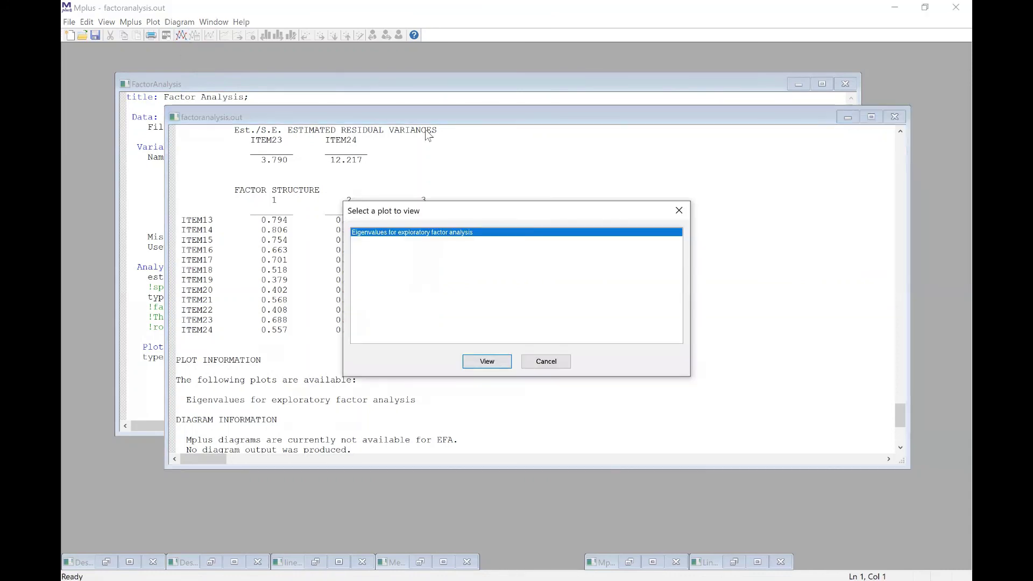
pyautogui.click(487, 361)
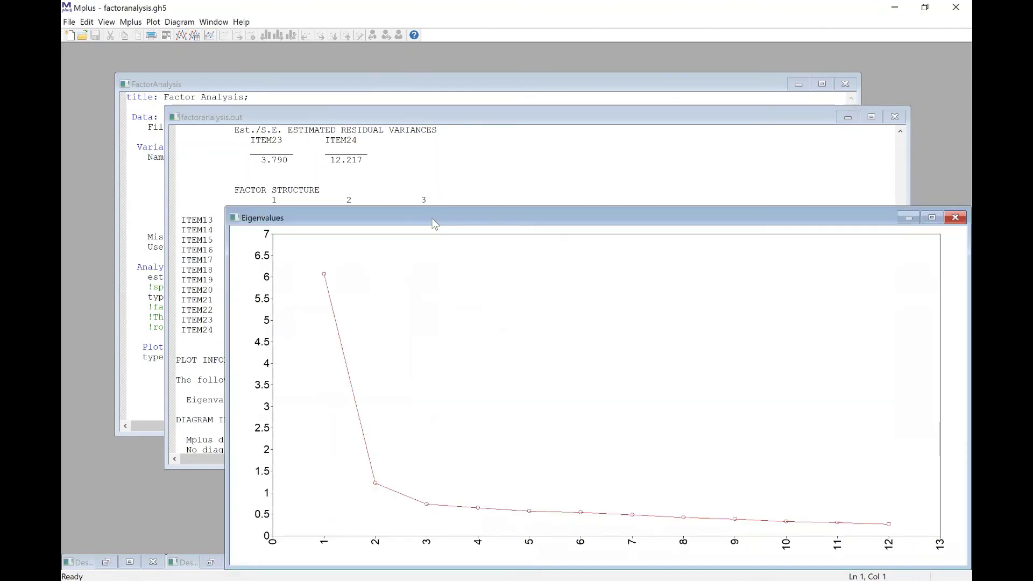
pyautogui.moveTo(435, 223); pyautogui.dragTo(399, 184)
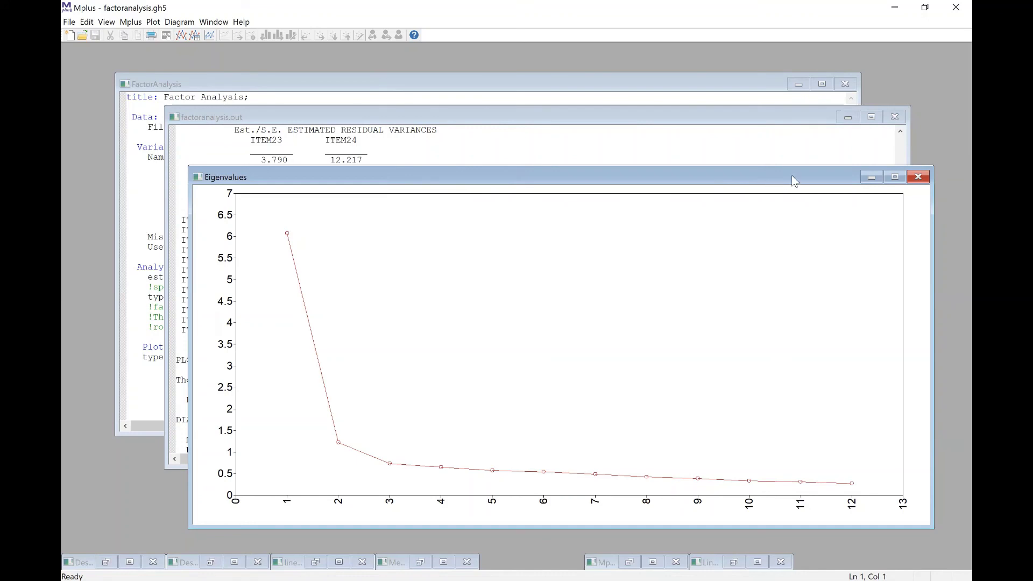
pyautogui.click(917, 178)
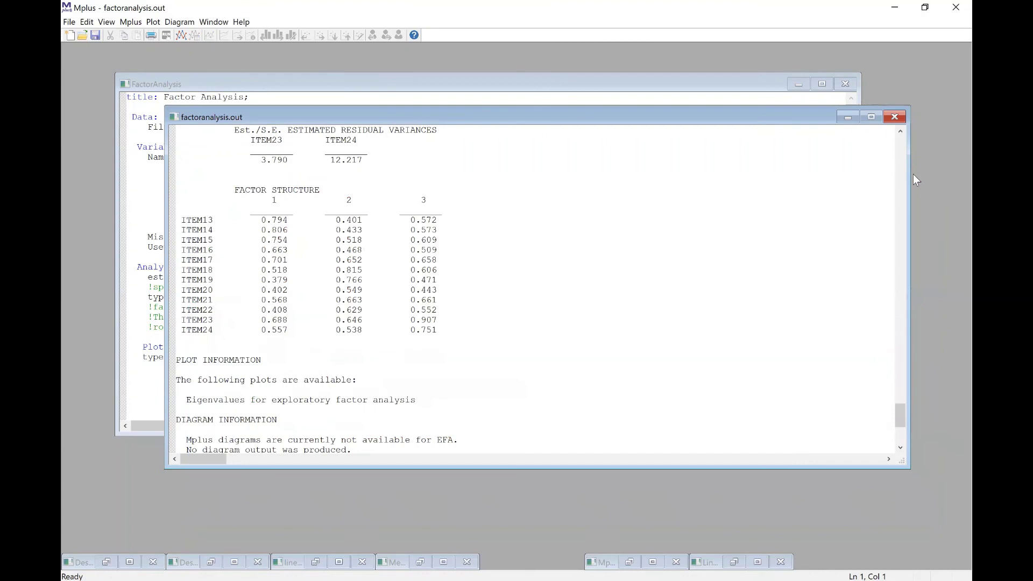
pyautogui.click(895, 117)
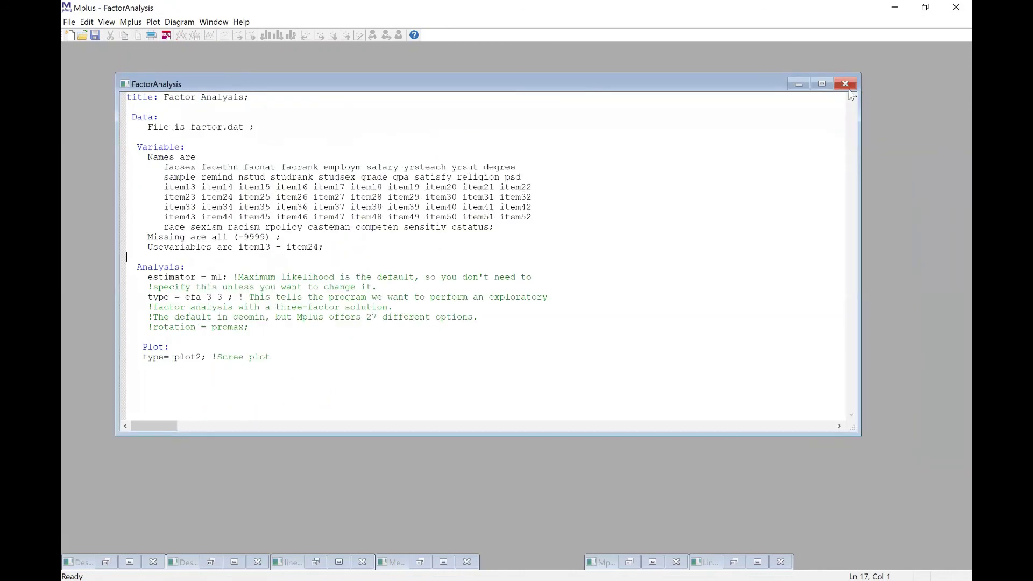